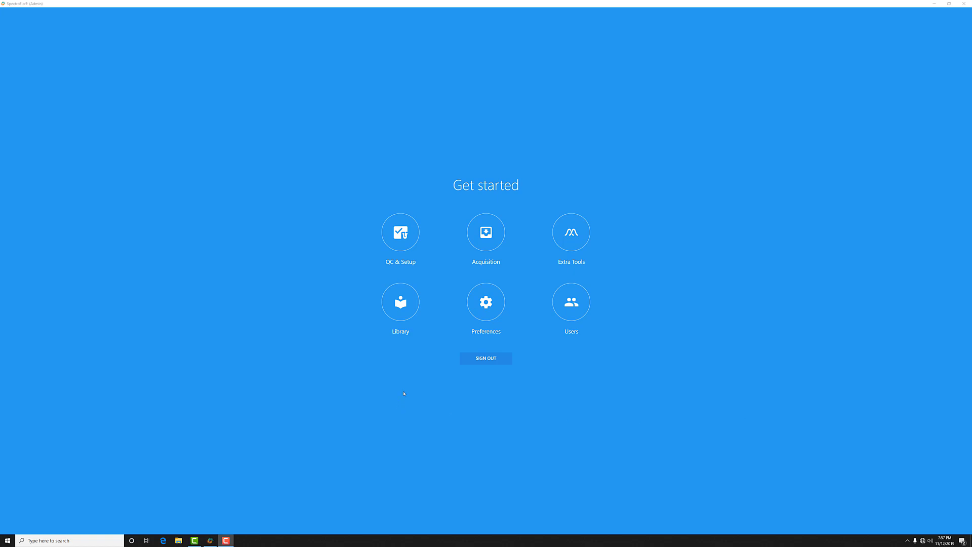
Step: Go to the Library section from the Get started screen to see the QC bead lots
click(401, 302)
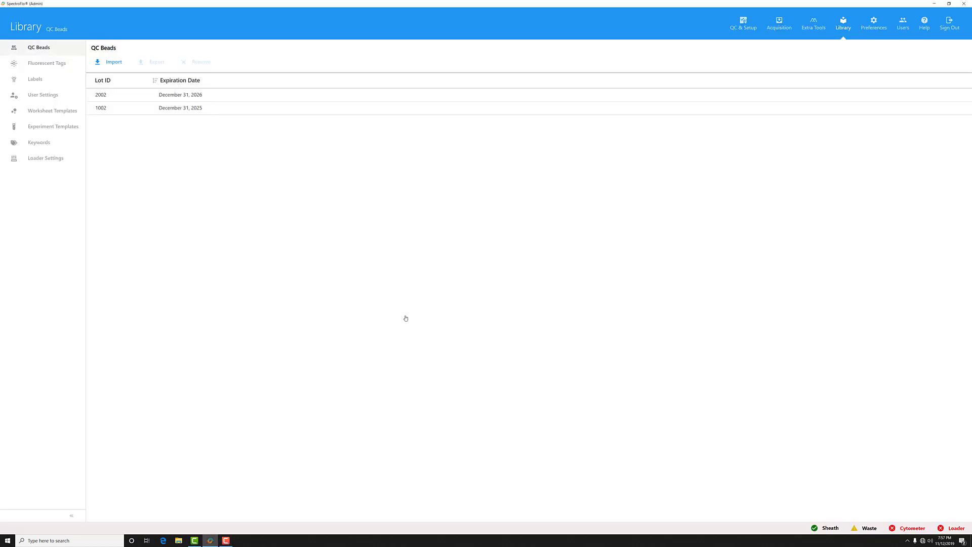
Step: In Library Keywords, create and save an empty keyword group named 'Keyword Test'
click(26, 147)
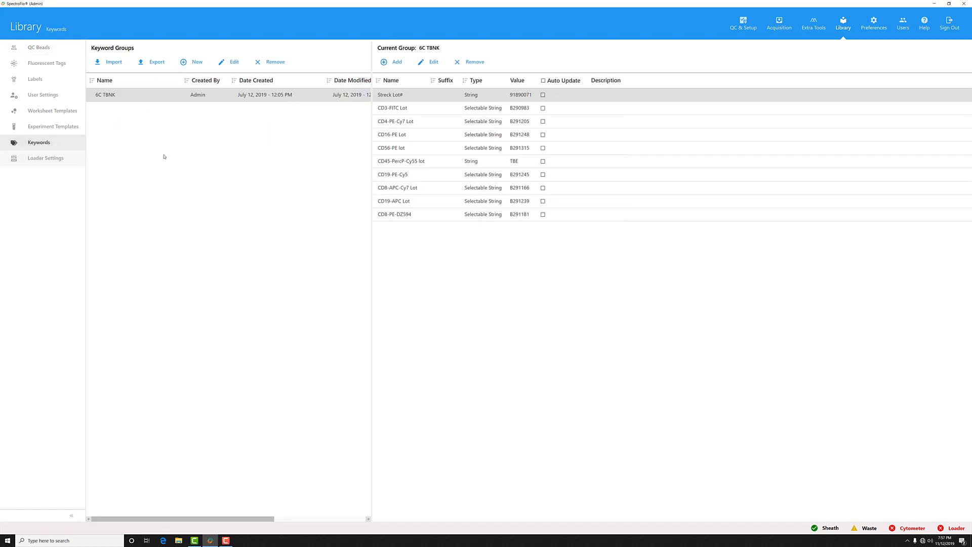
click(190, 68)
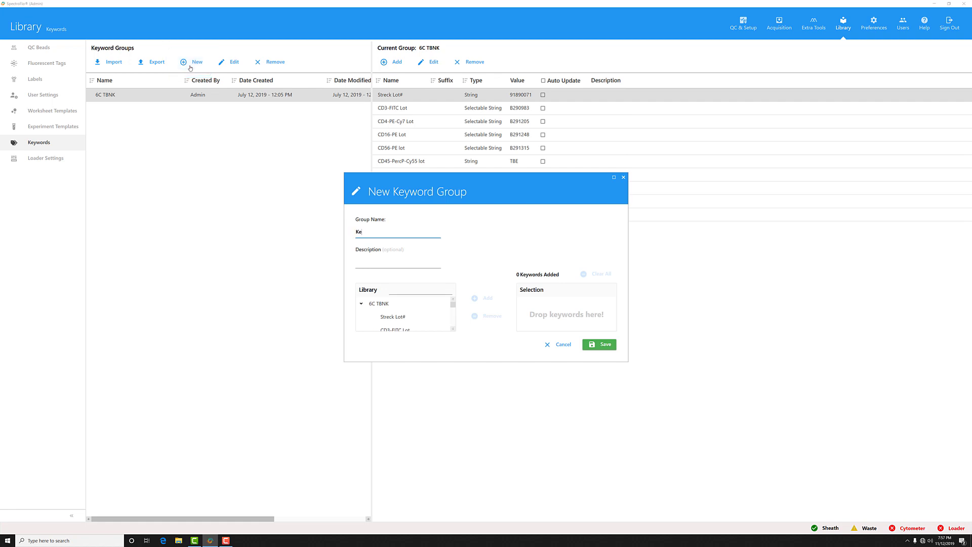
text(Keyword Test)
click(599, 344)
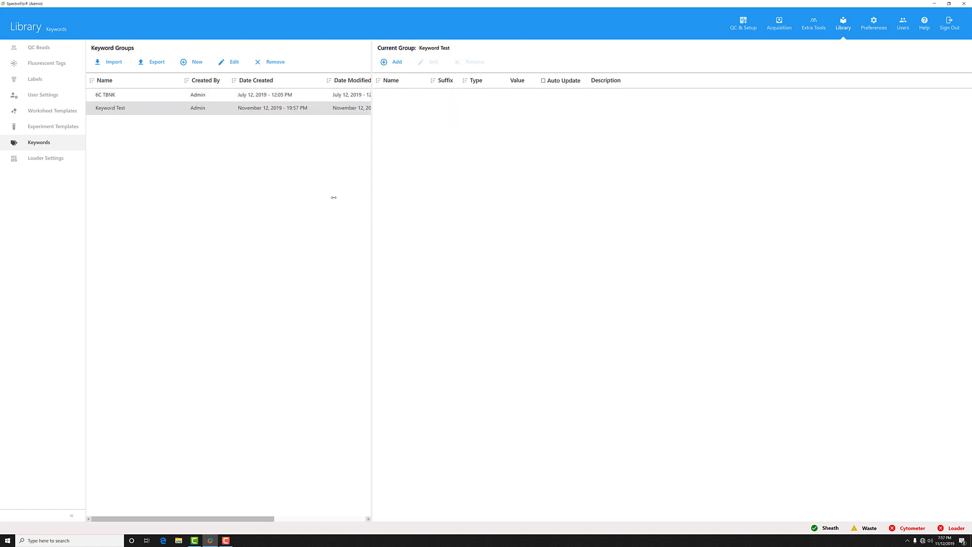
Step: Add a String keyword 'Operator' to Keyword Test, with the operator's name as its value
click(399, 63)
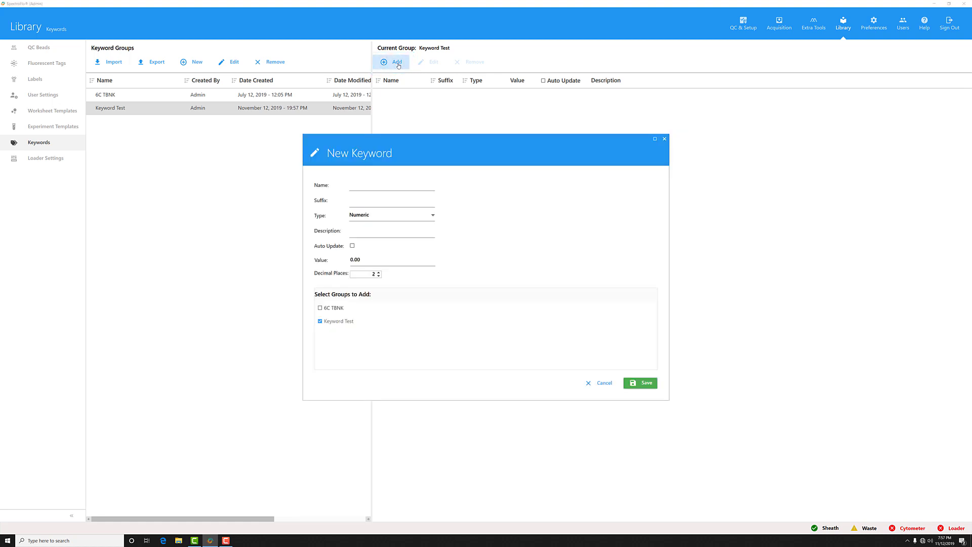
click(375, 185)
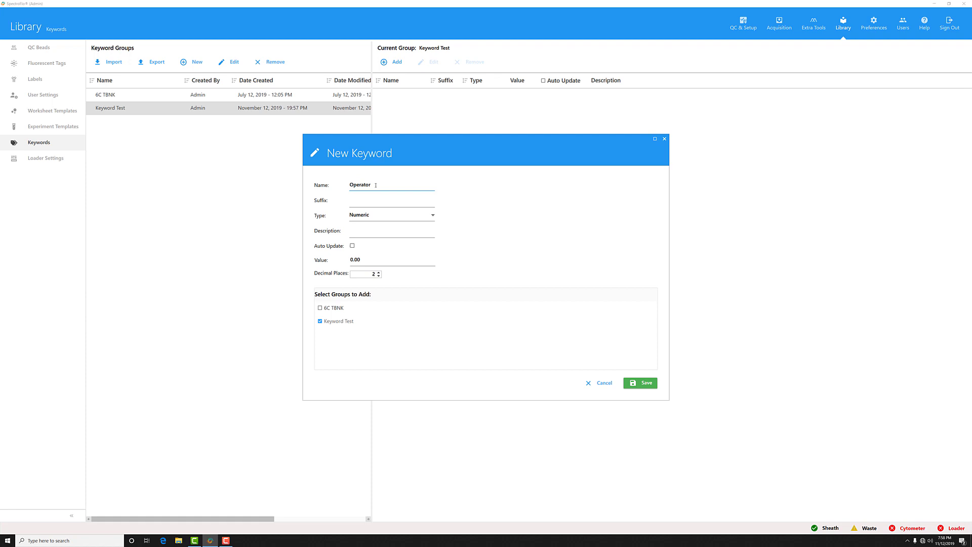
click(377, 217)
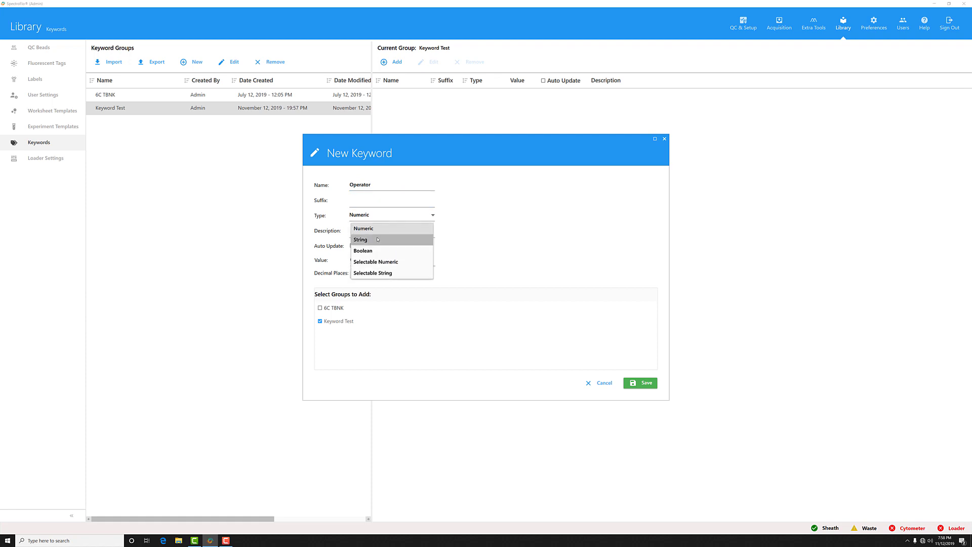
click(377, 239)
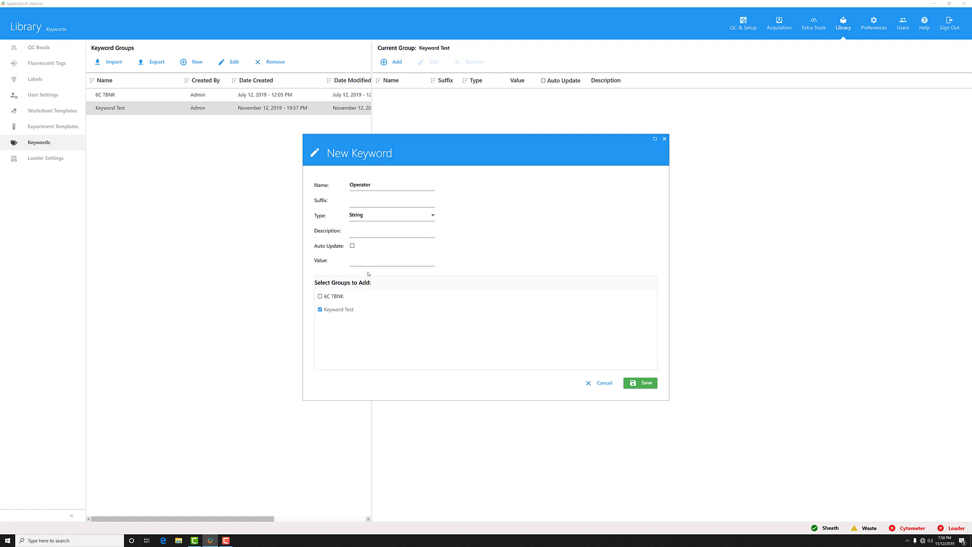
click(372, 263)
text(JohnDoe)
click(642, 384)
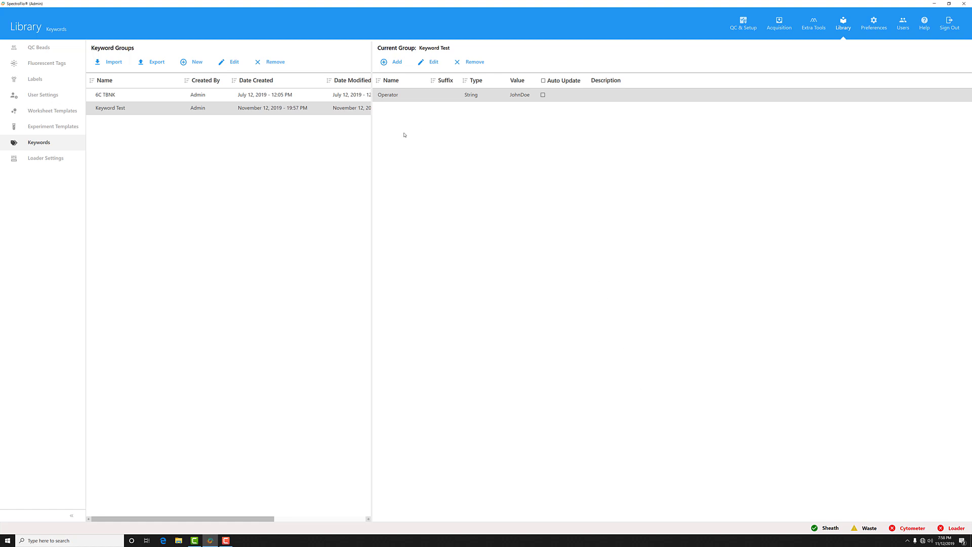
Step: Add a Numeric keyword 'Bead Lot' with 1 decimal place and value 123456
click(390, 62)
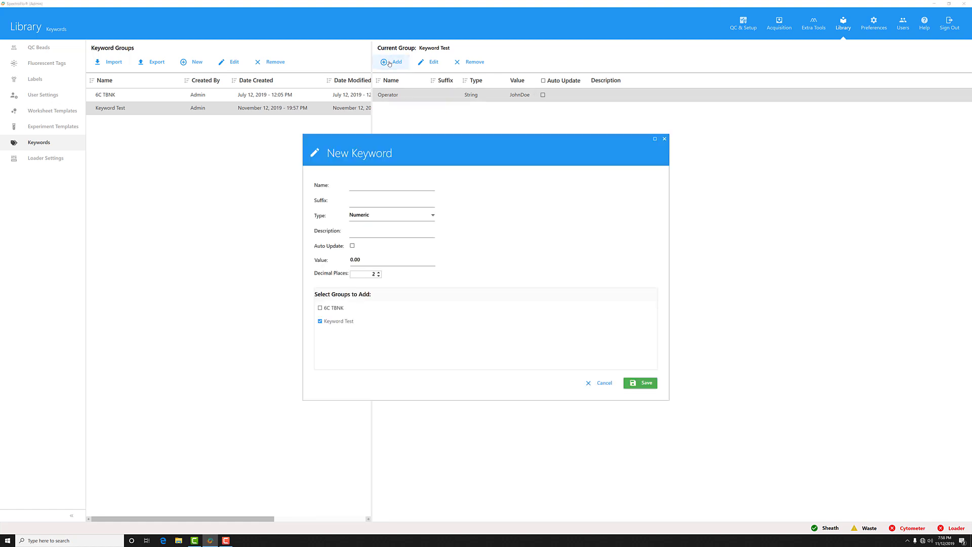
text(Be)
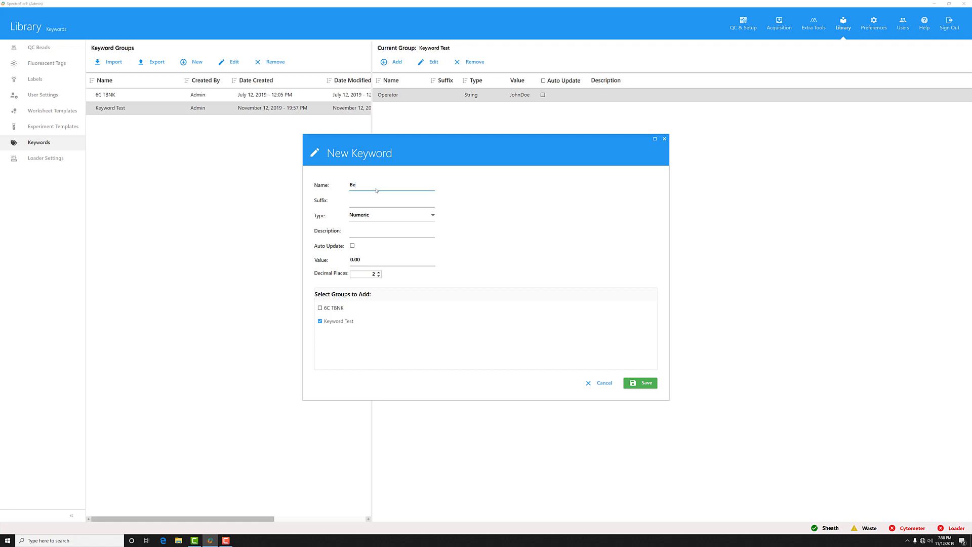
text(ad Lot)
click(378, 276)
key(shift+Tab)
text(123456)
click(647, 384)
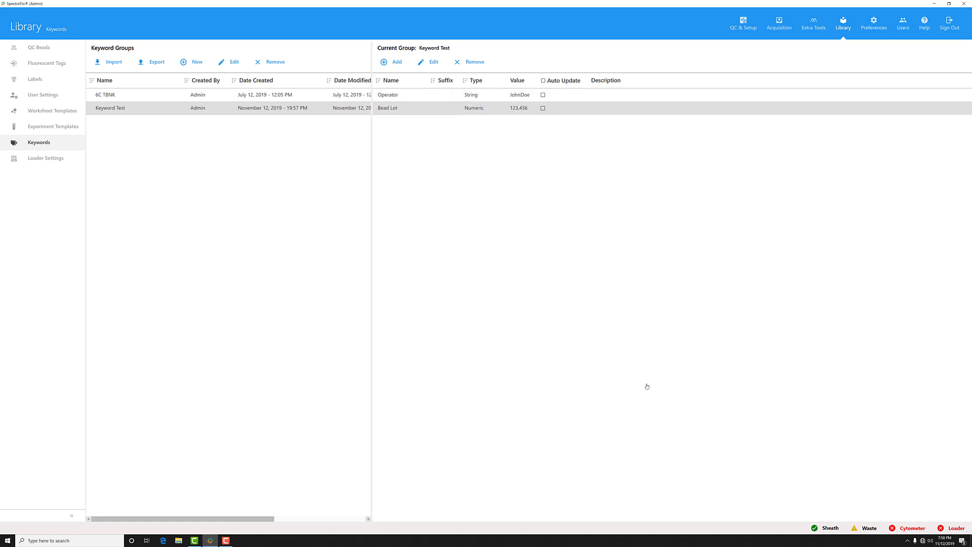
Step: Add a String keyword 'LastPM' with value 'November 12 2019' to Keyword Test
click(398, 66)
click(373, 188)
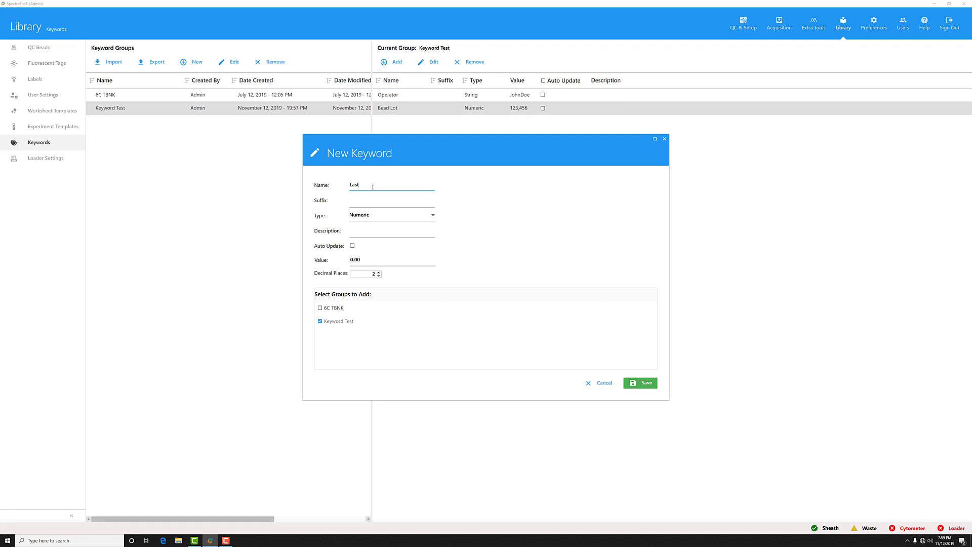
text(LastPM)
click(396, 220)
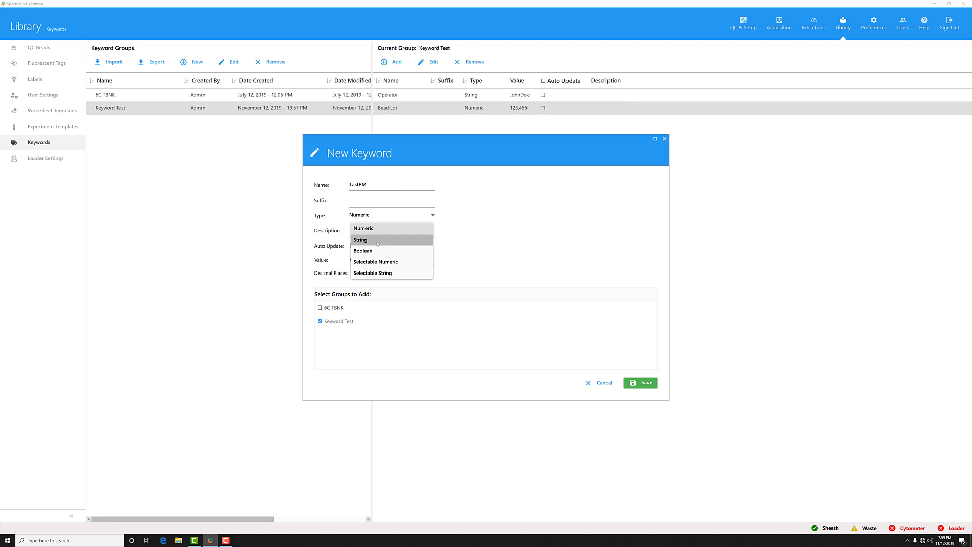
click(377, 240)
click(369, 262)
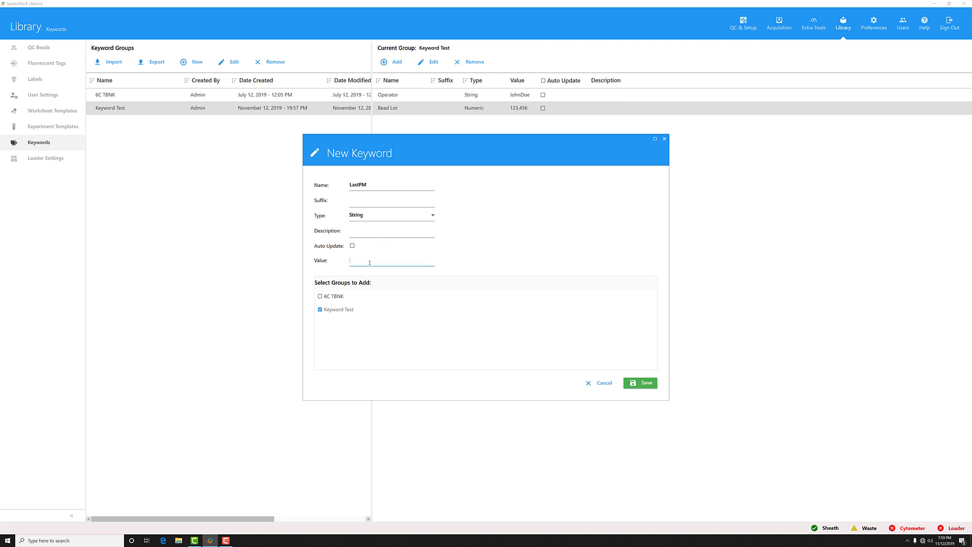
text(November 12 2019)
click(646, 386)
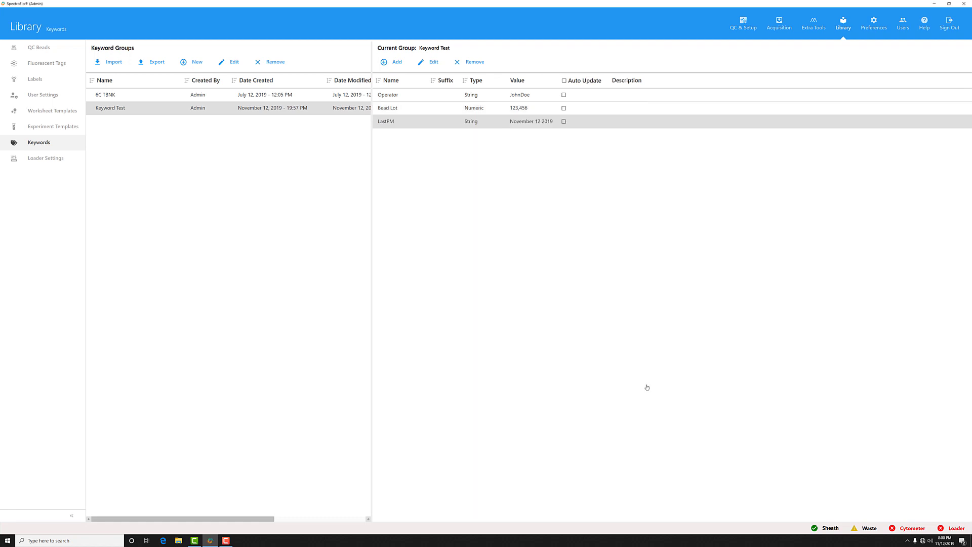
Step: In Acquisition, open the 3C Demo Panel Raw Data experiment from My Experiments for editing
click(779, 27)
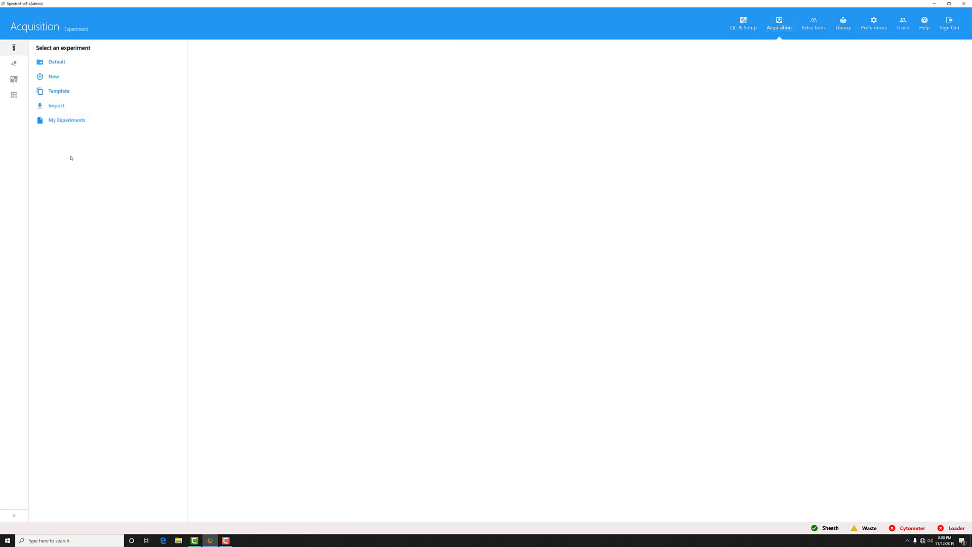
click(72, 126)
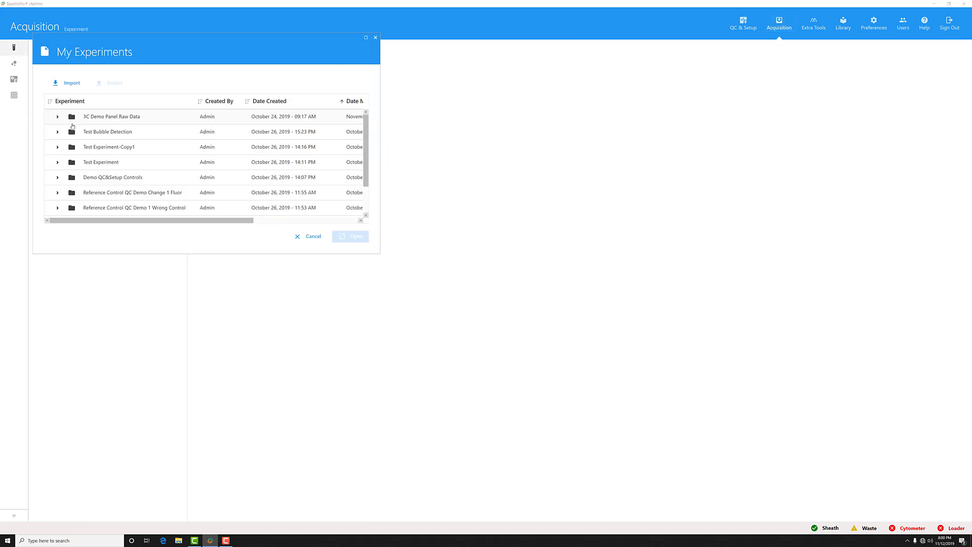
click(116, 121)
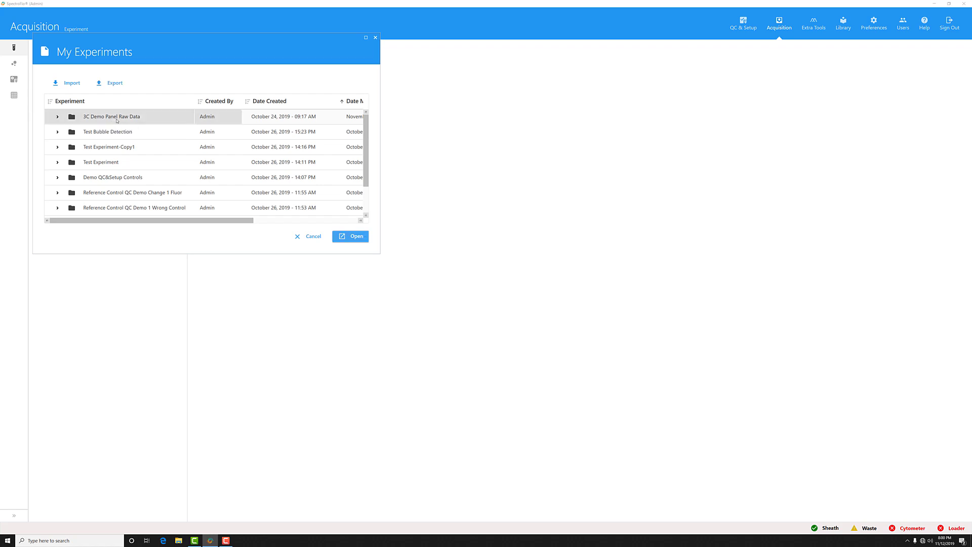
click(355, 237)
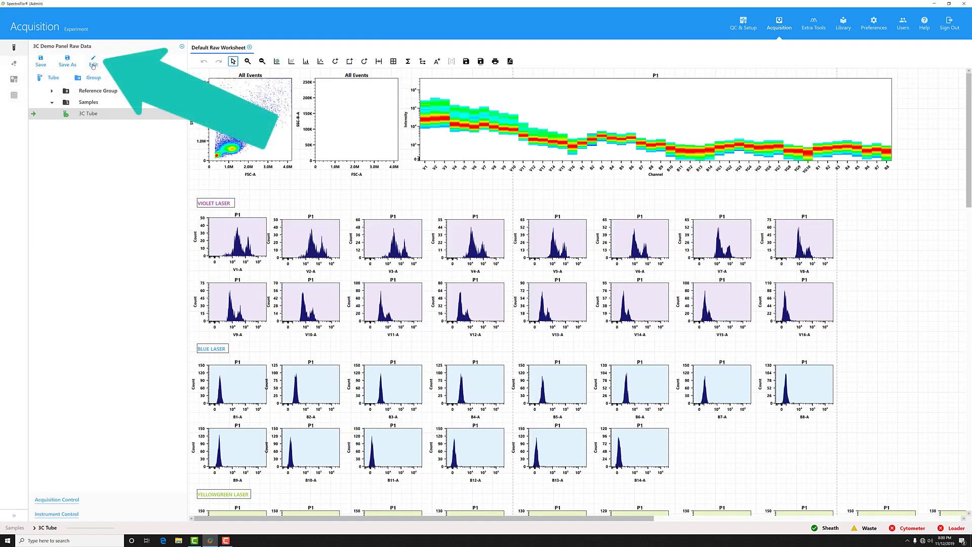
click(94, 64)
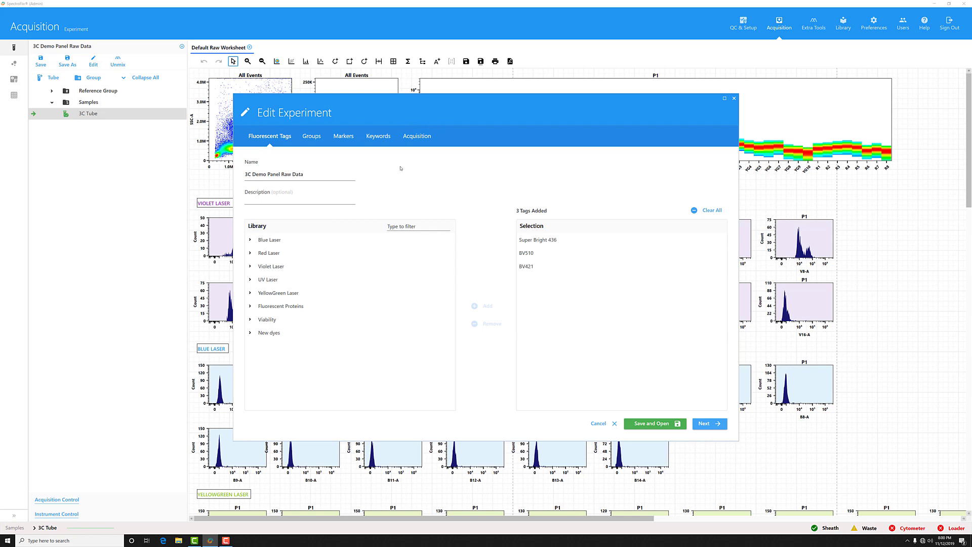
Step: On the experiment's Keywords page, apply the Operator keyword from Keyword Test to the Reference Group tubes
click(384, 140)
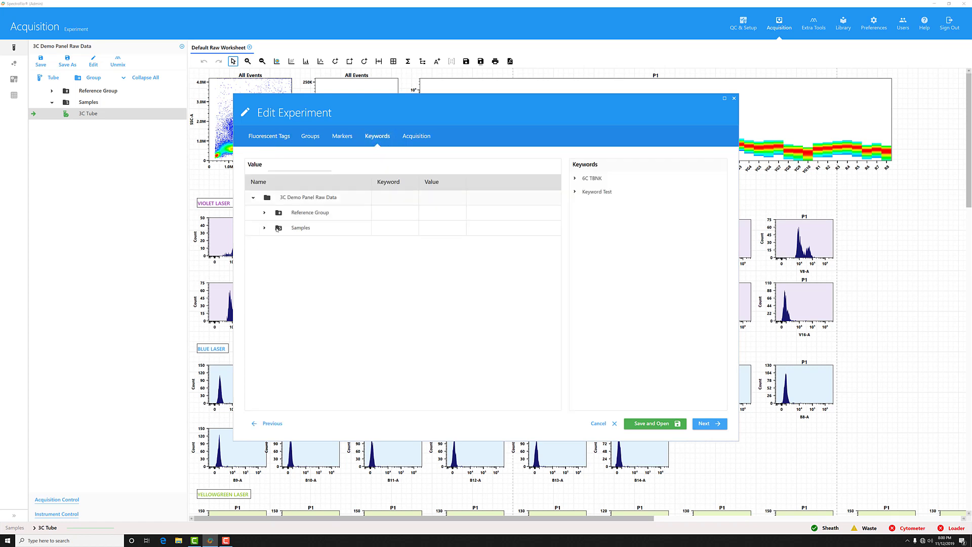
click(264, 213)
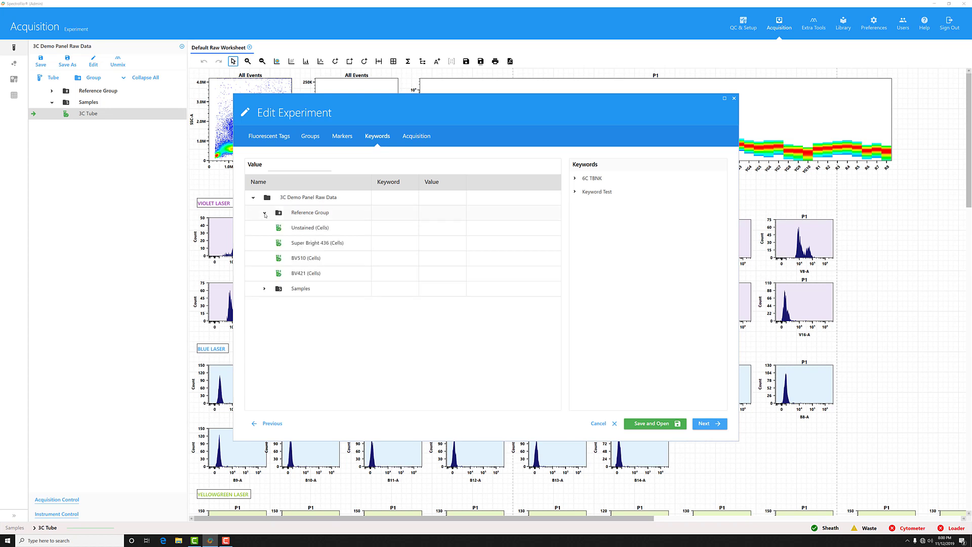
click(264, 289)
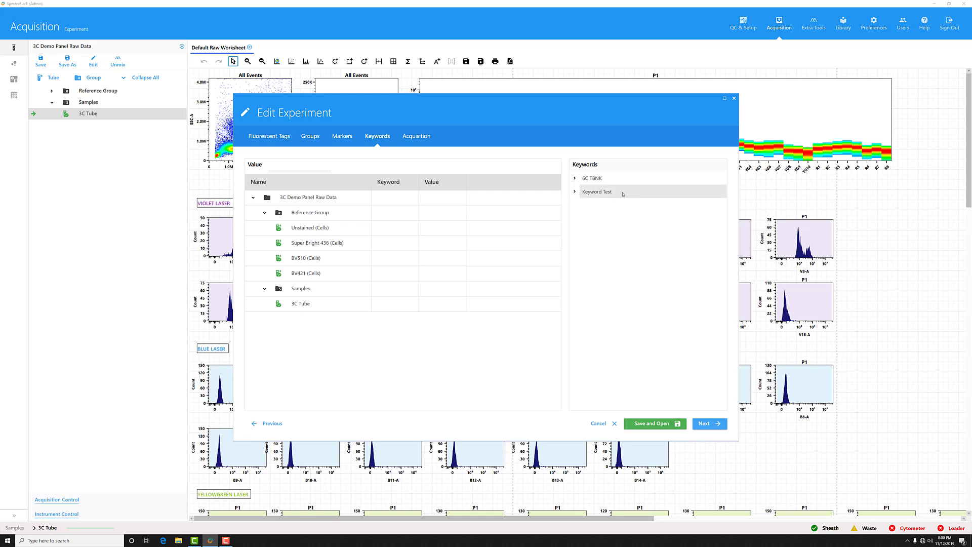
click(575, 192)
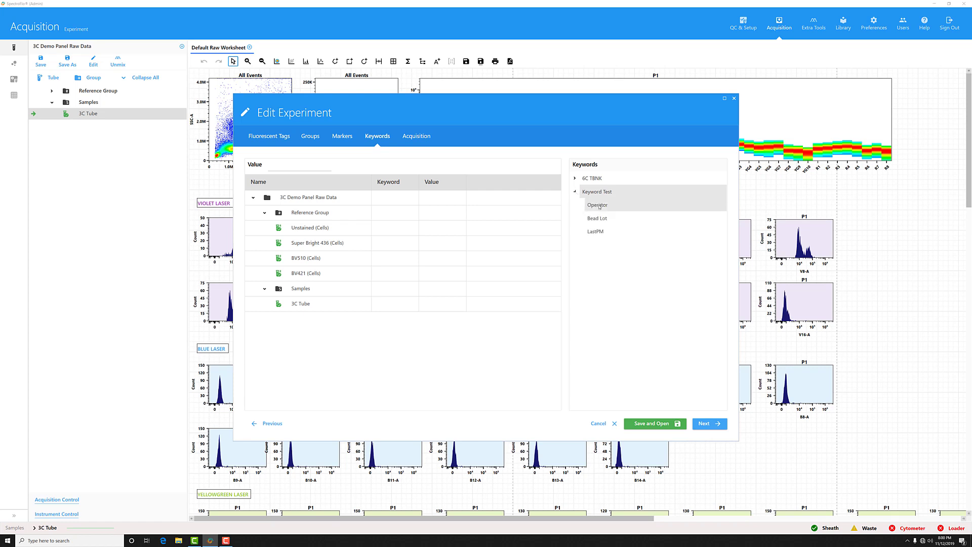
drag(601, 207, 404, 215)
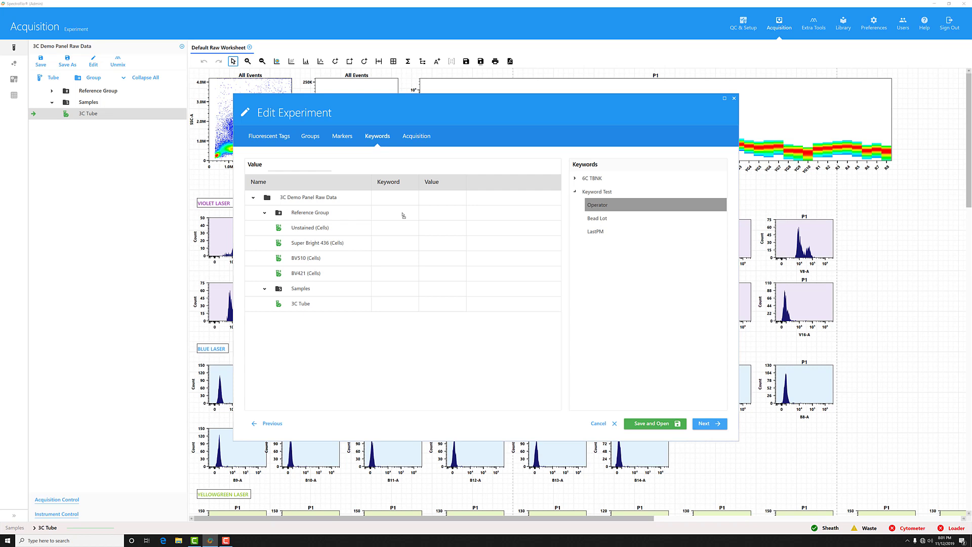
mouse_move(404, 216)
mouse_down()
mouse_move(363, 215)
mouse_move(393, 215)
mouse_up()
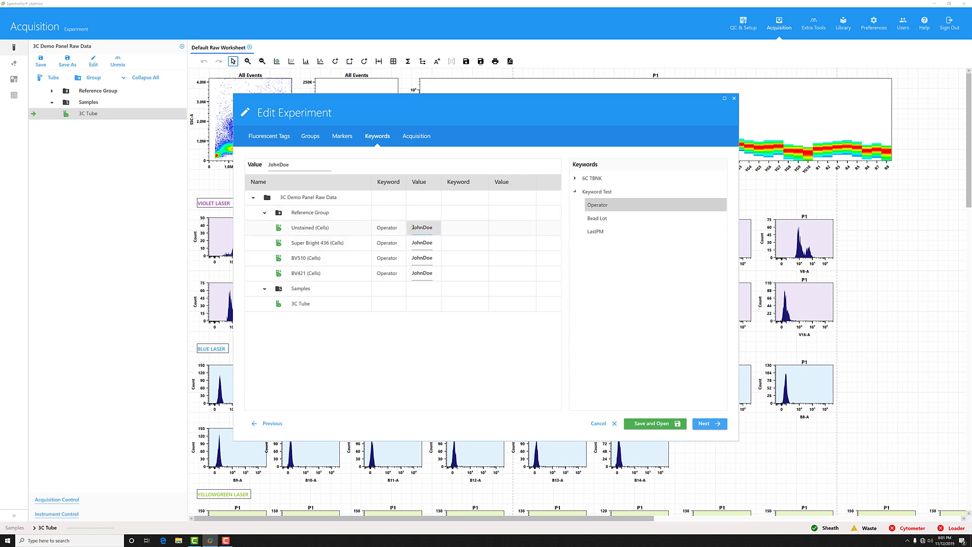
Step: Retype the Unstained operator name, add Bead Lot to BV421, and LastPM to every tube
drag(412, 227, 462, 230)
text(Jessica)
click(597, 219)
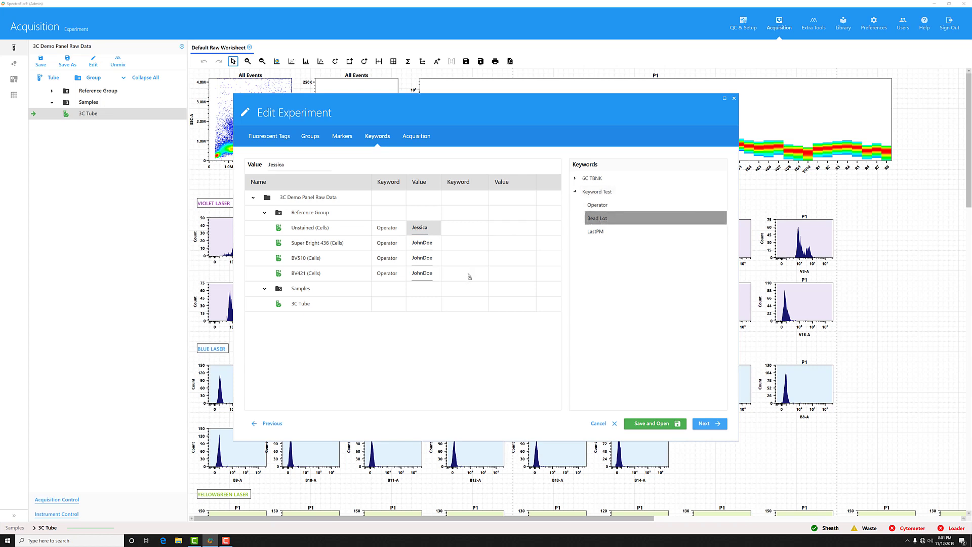
drag(469, 276, 469, 276)
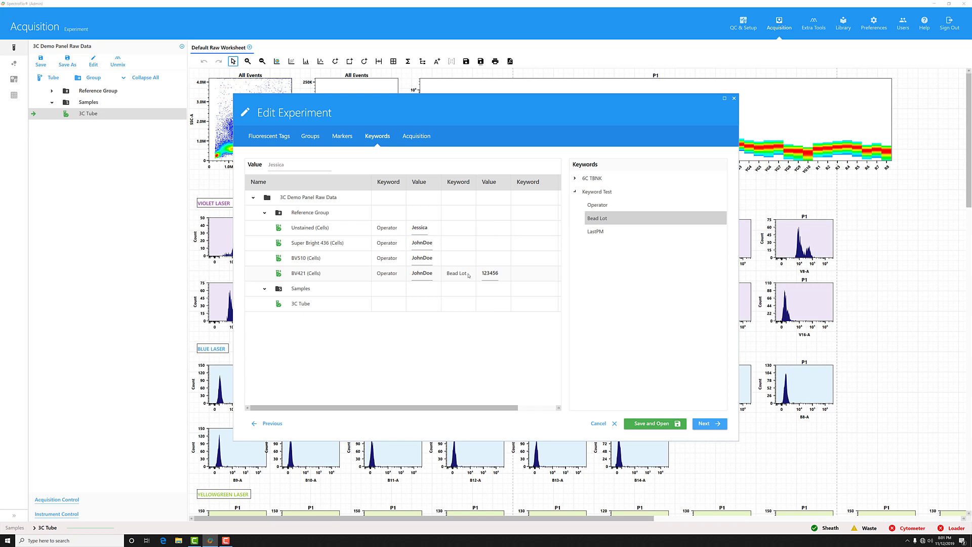
click(609, 232)
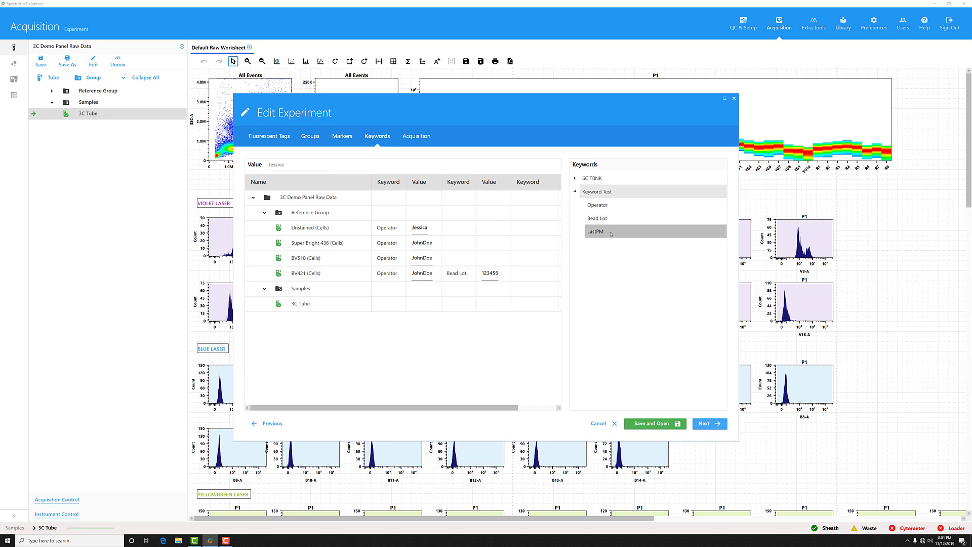
drag(610, 234, 531, 199)
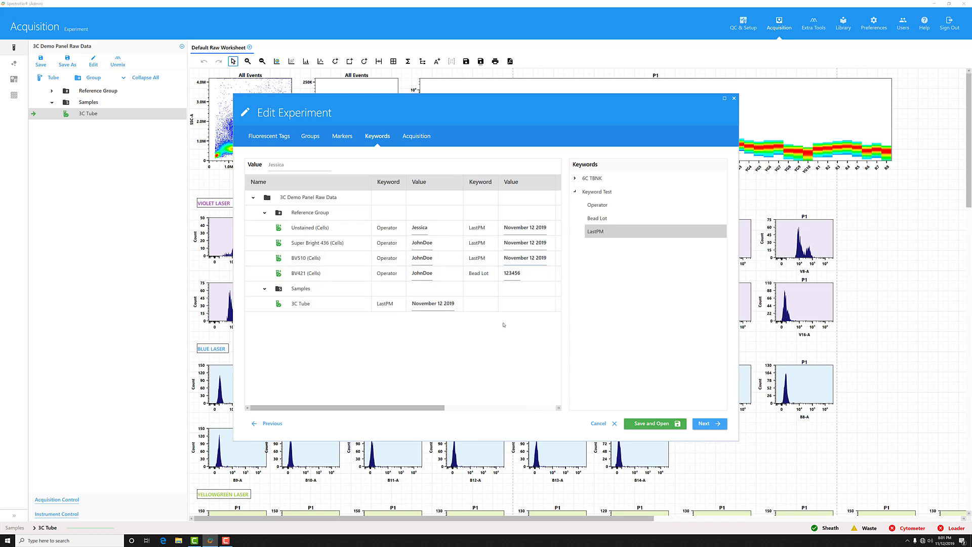
Step: Delete LastPM from the Unstained, Super Bright 436, BV510 and BV421 tubes
click(537, 229)
click(545, 228)
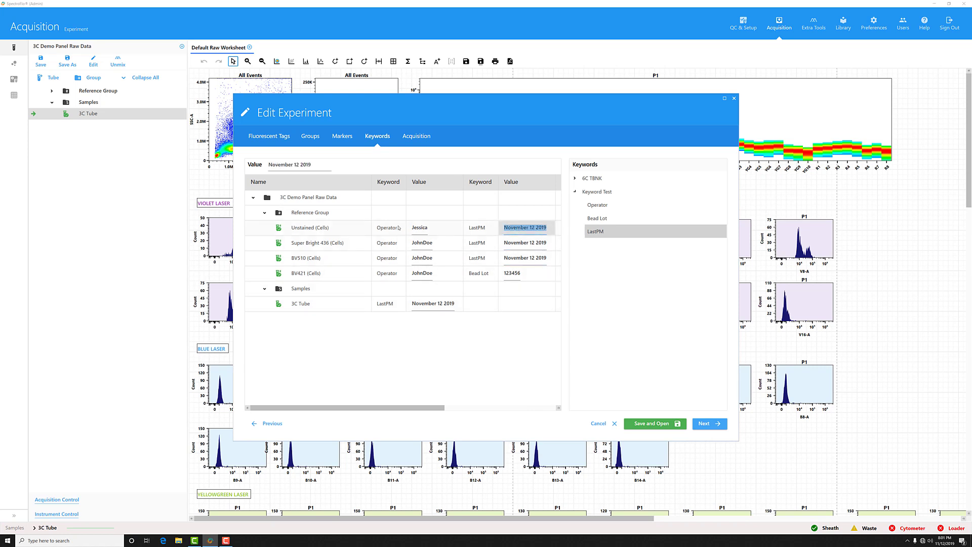
key(BackSpace)
click(482, 229)
key(Delete)
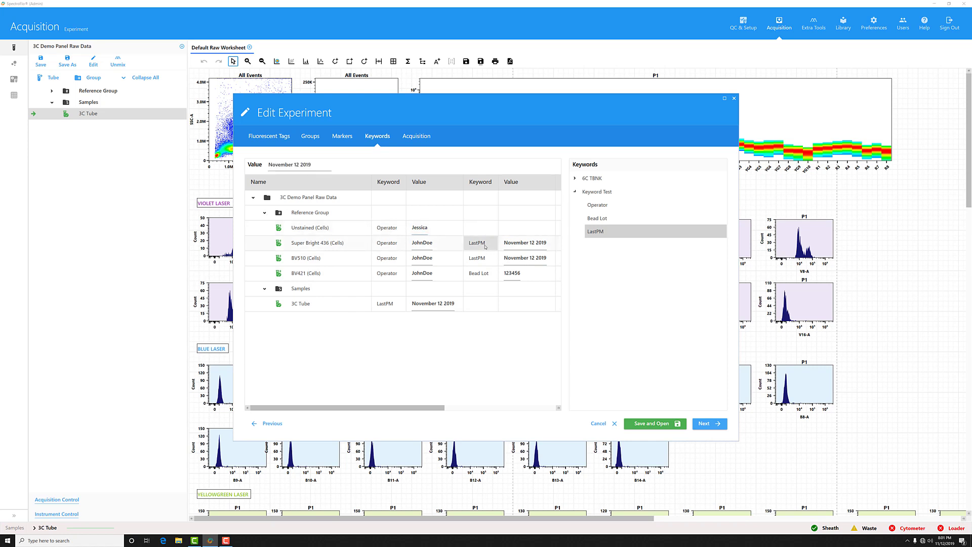
click(485, 246)
key(Delete)
click(479, 259)
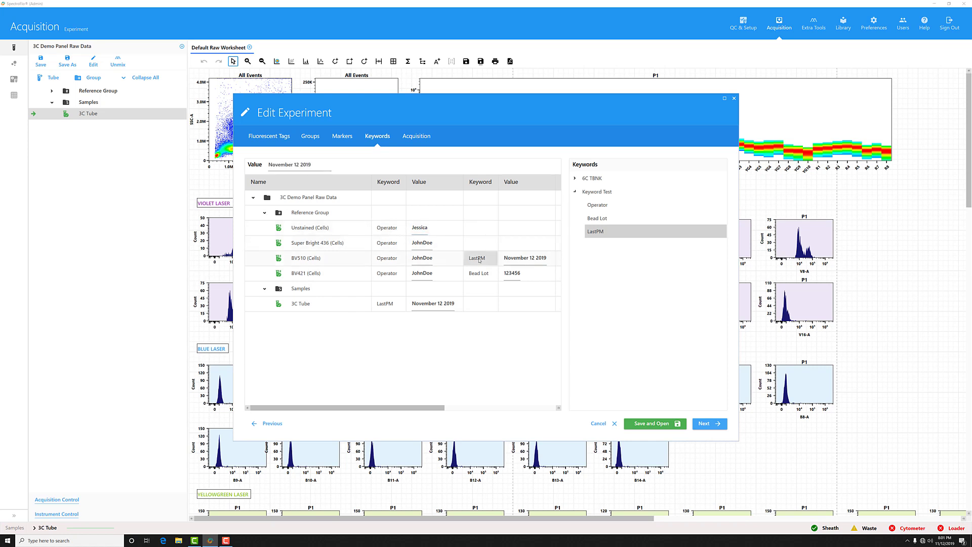
key(Delete)
click(539, 274)
key(Delete)
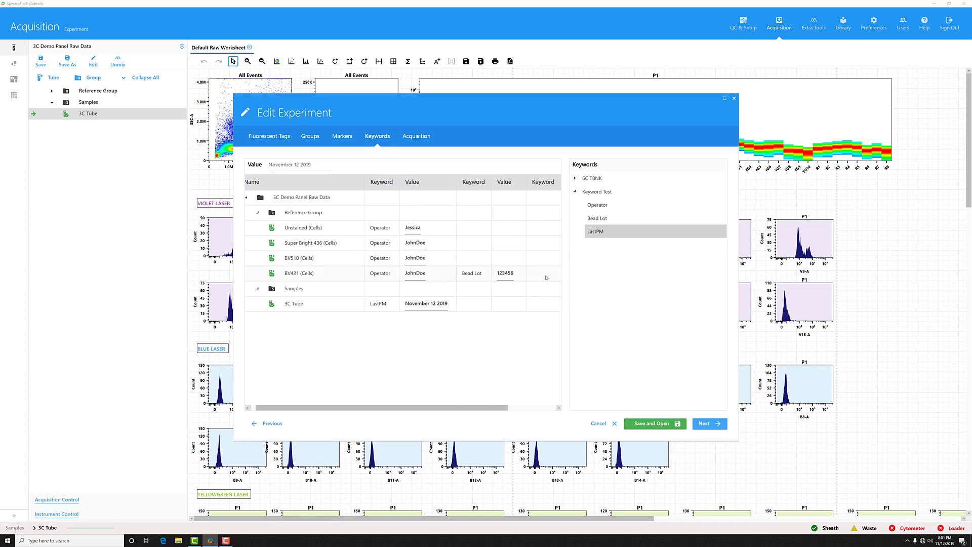
Step: Remove Bead Lot from BV421, then apply Bead Lot 123456 to all reference tubes and the 3C Tube
drag(367, 408, 363, 408)
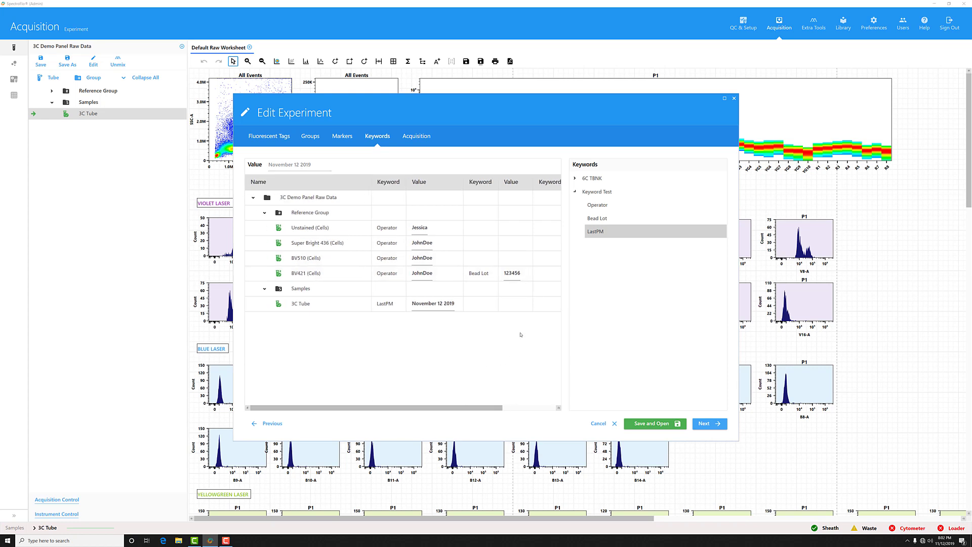
click(483, 273)
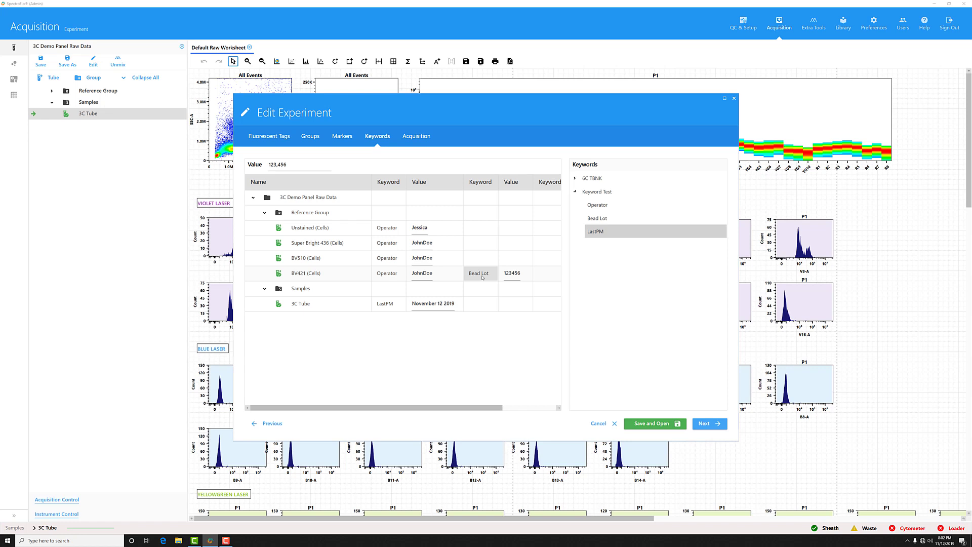
key(Delete)
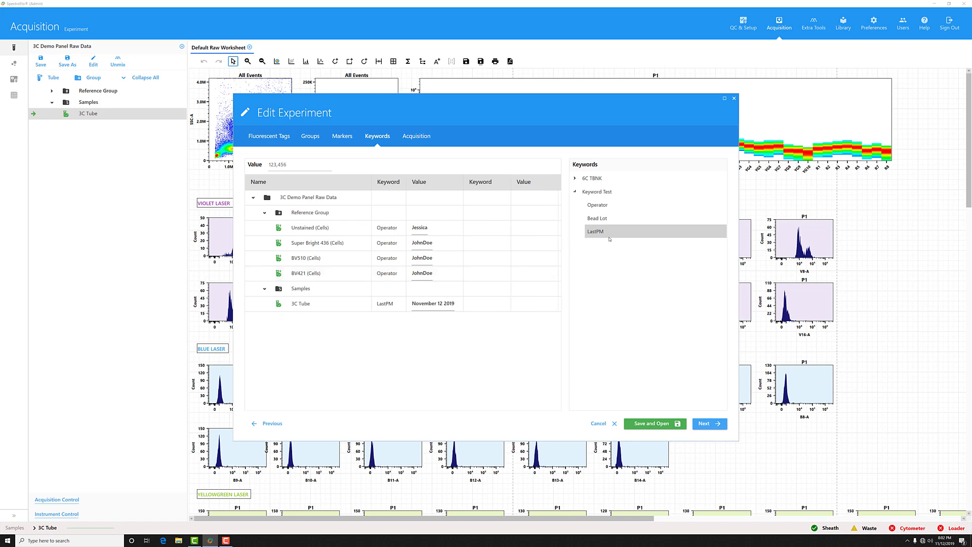
drag(600, 219, 483, 221)
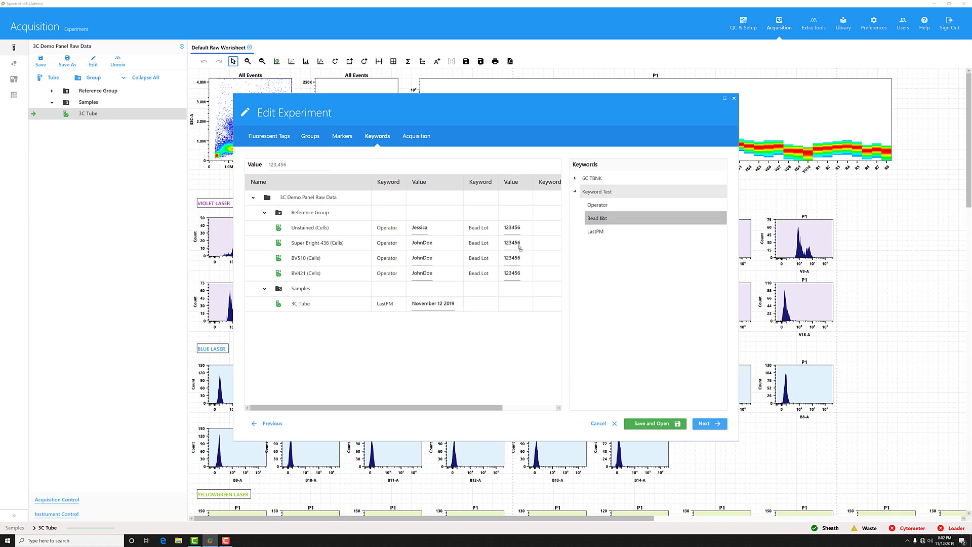
drag(520, 248, 483, 290)
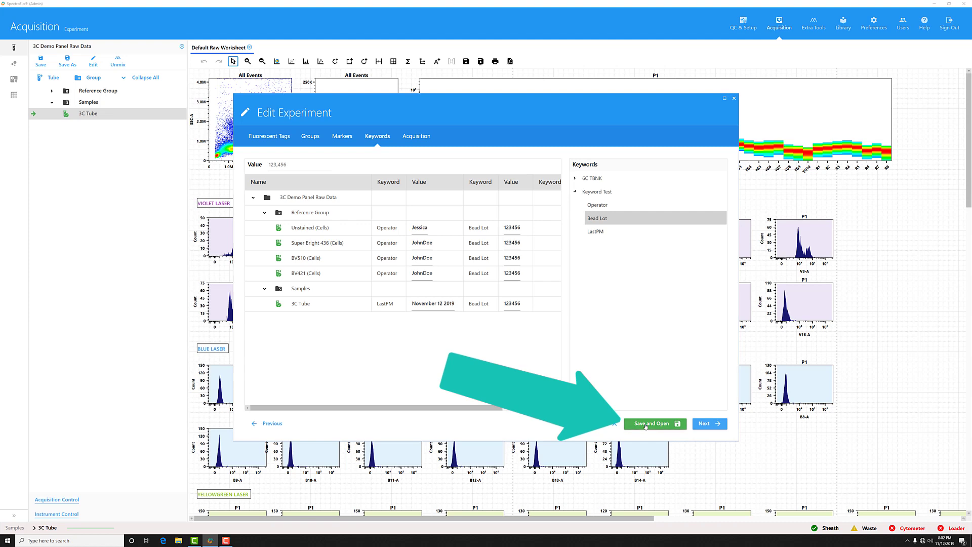
Step: Save the keyword edits, then confirm the Unstained (Cells) tube lists Operator and Bead Lot 123456
click(645, 424)
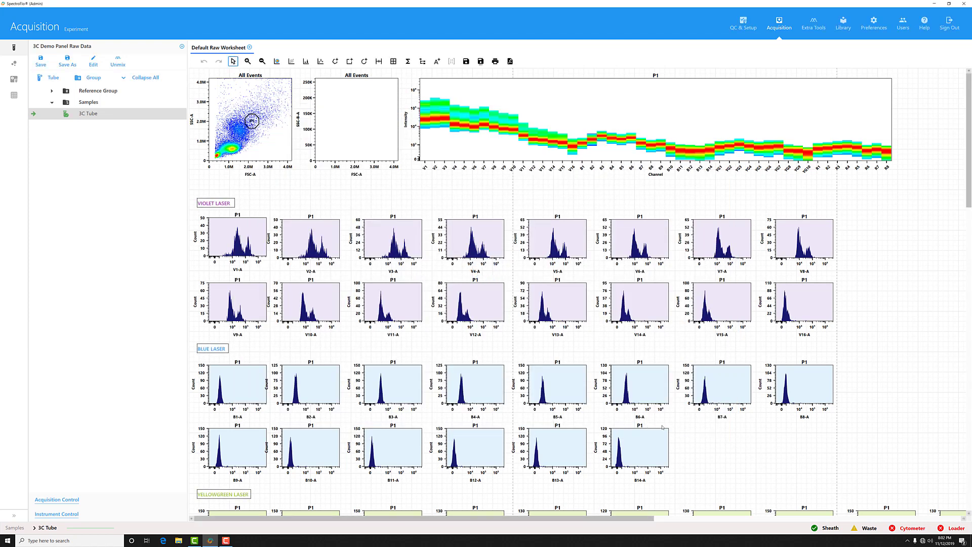
click(52, 91)
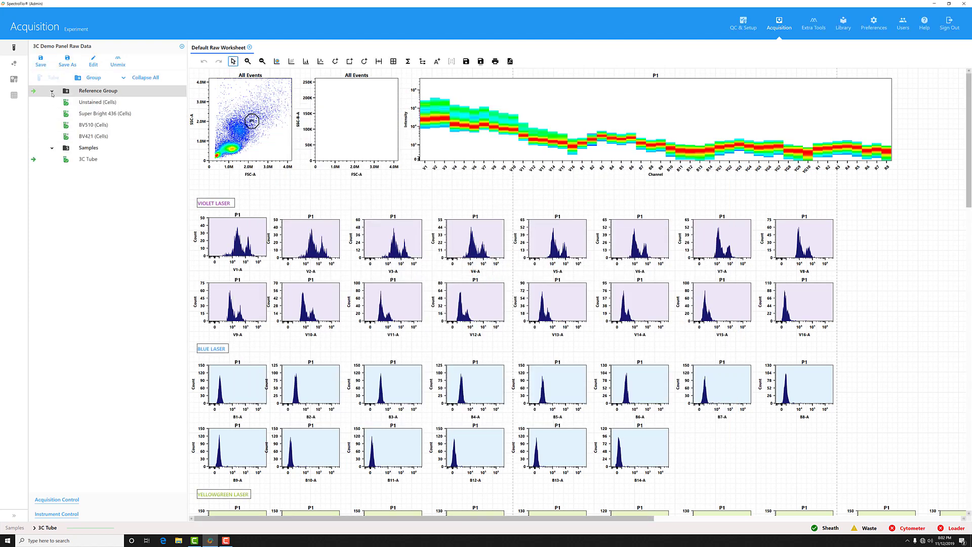
right_click(94, 109)
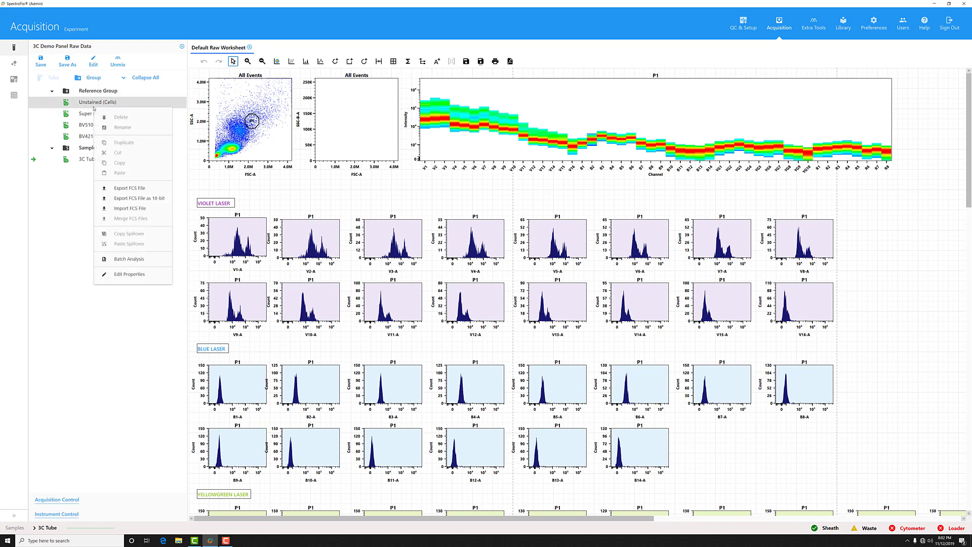
click(129, 274)
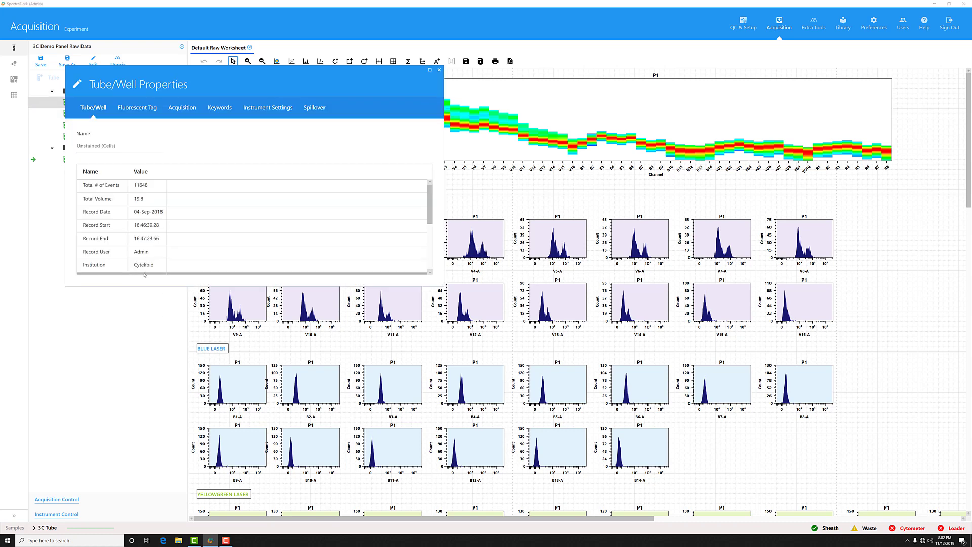
click(217, 109)
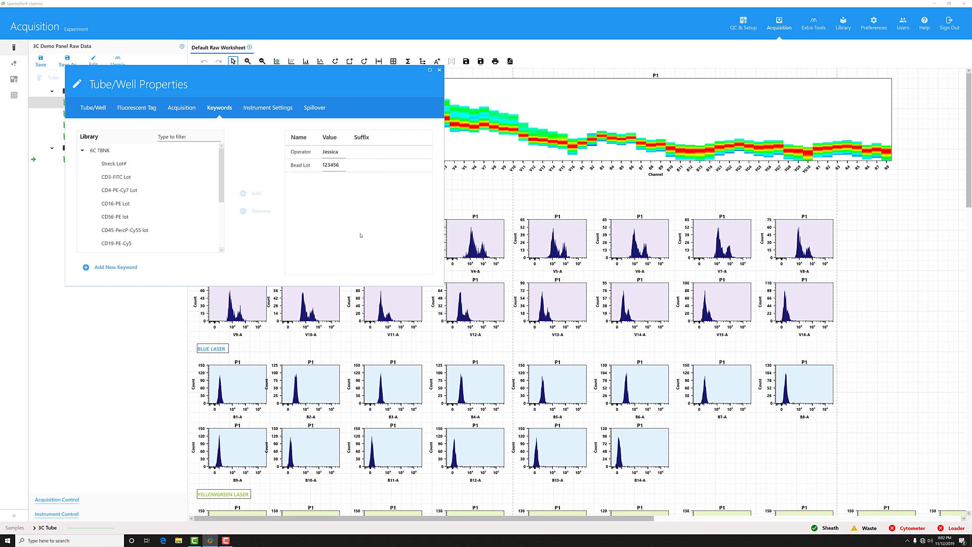
click(439, 70)
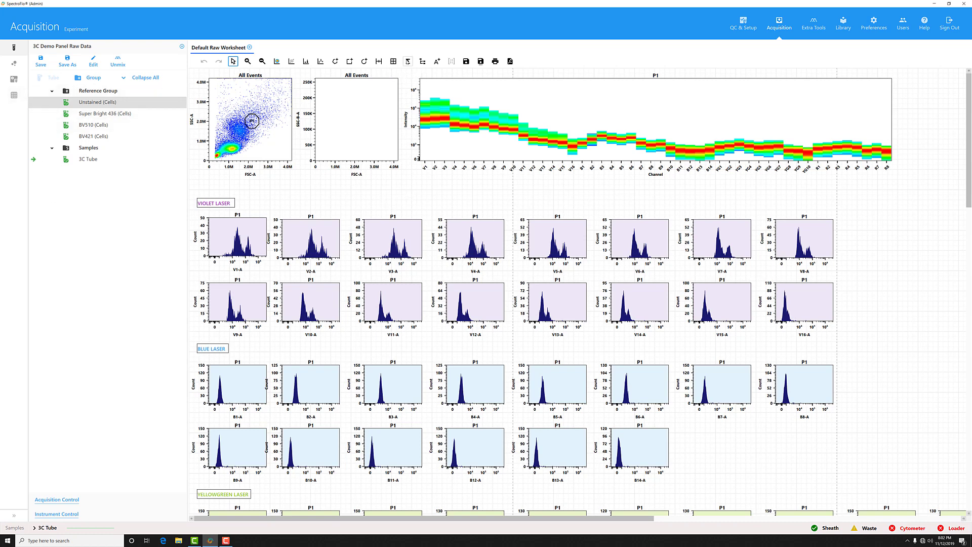
Step: Place a new statistics table on the worksheet and enlarge its setup window
click(407, 61)
click(385, 194)
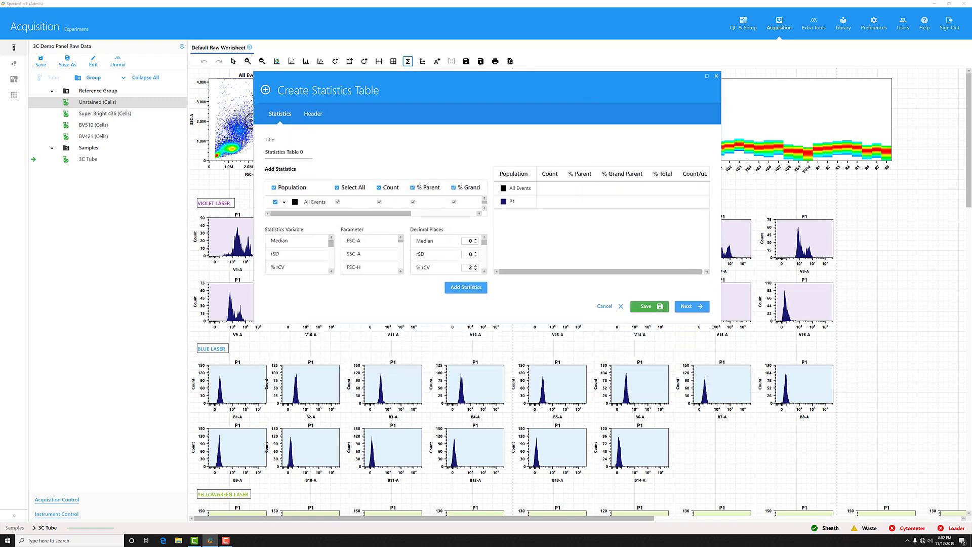
drag(720, 324, 868, 493)
drag(443, 90, 378, 59)
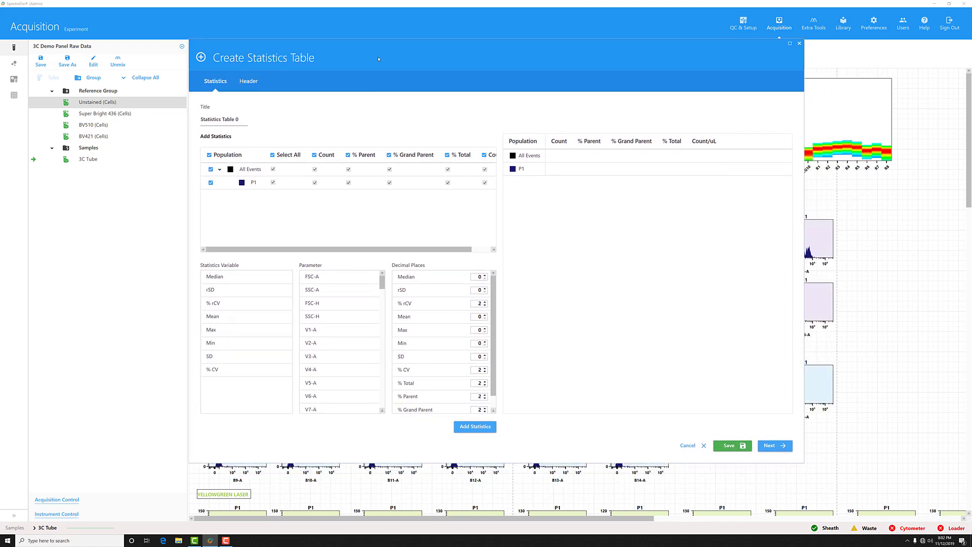
Step: Clear the default statistics and add a Median SSC-A column for the P1 population
click(272, 155)
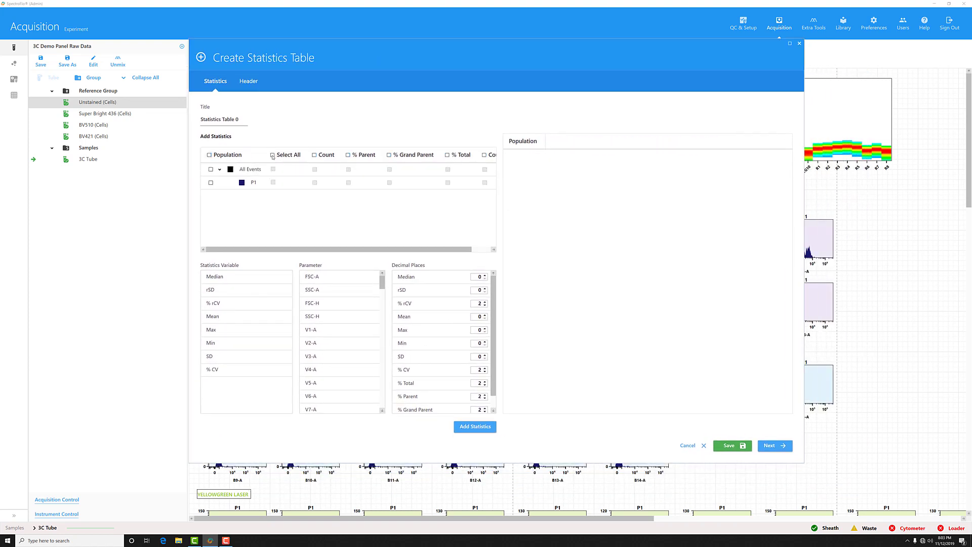
click(211, 183)
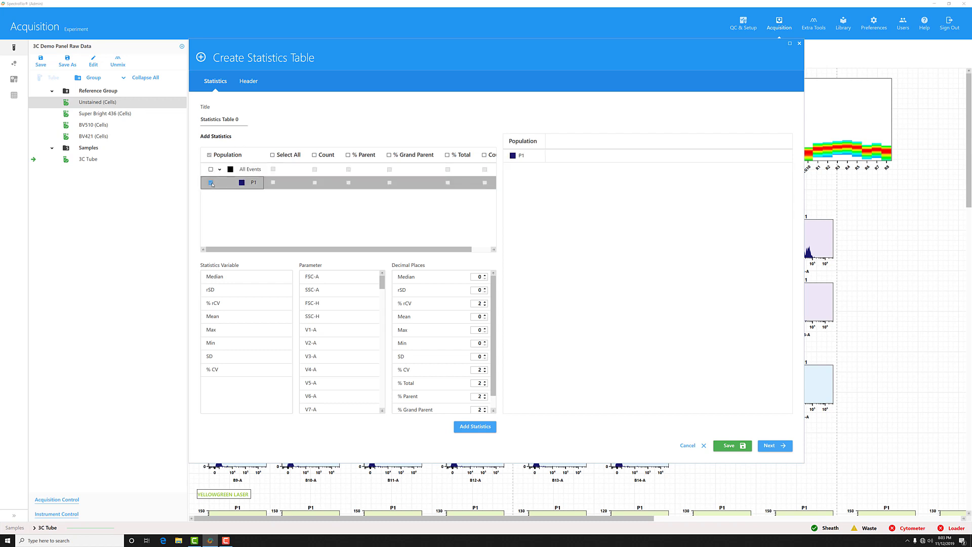
click(227, 279)
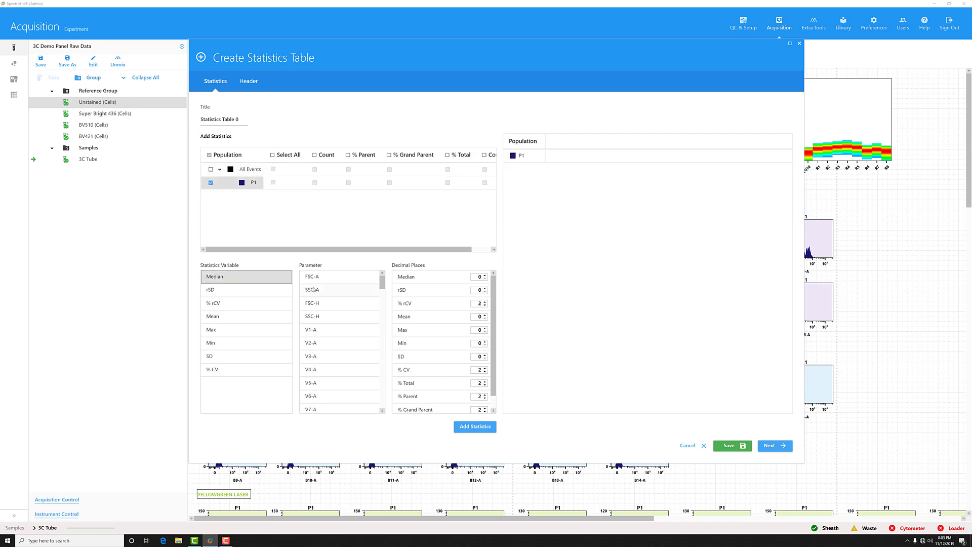
click(328, 291)
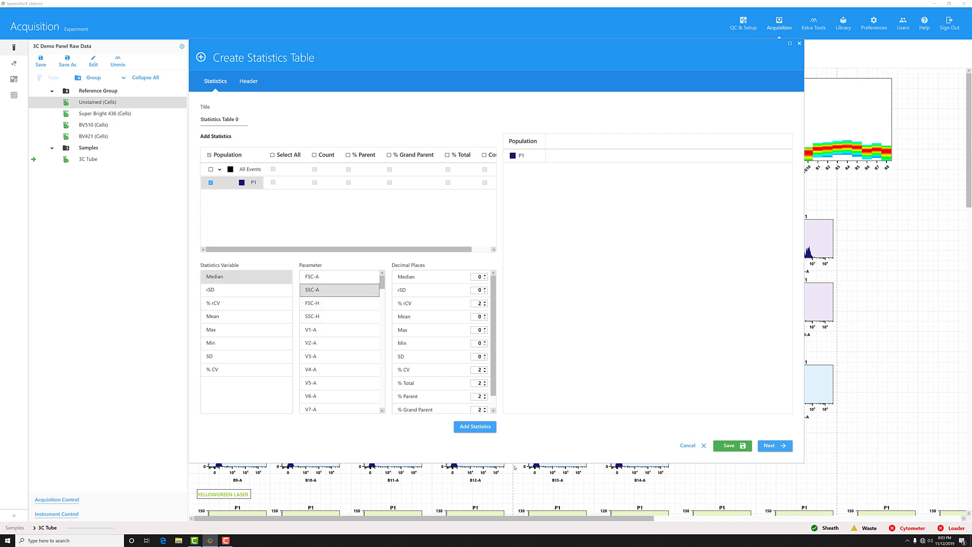
click(475, 427)
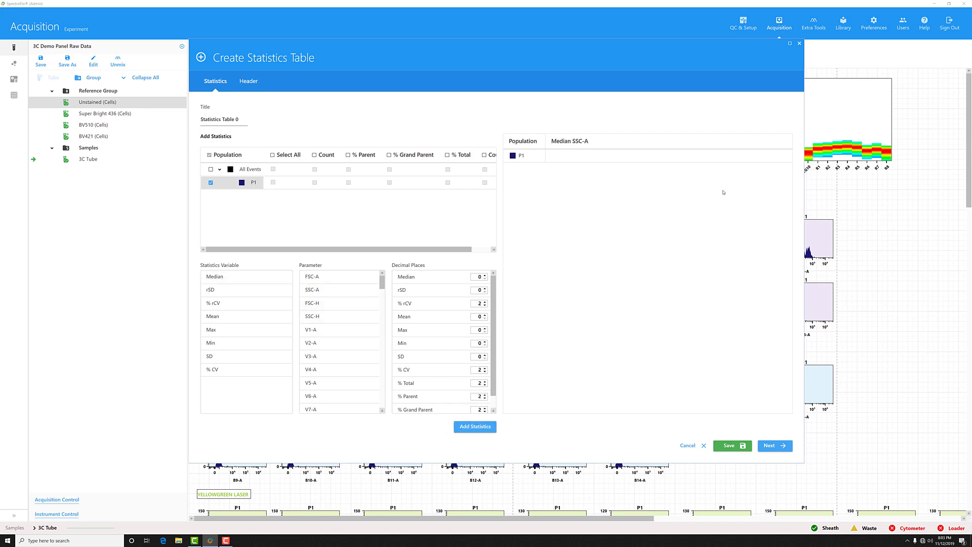
Step: Add all custom keywords plus standard TUBENAME, THRESHOLD and SPILL to the table header
click(248, 81)
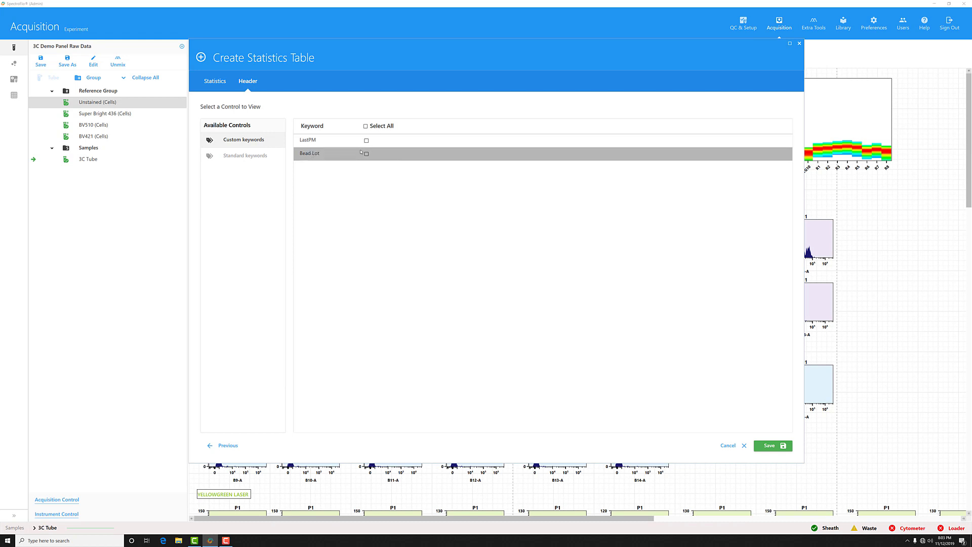
click(366, 126)
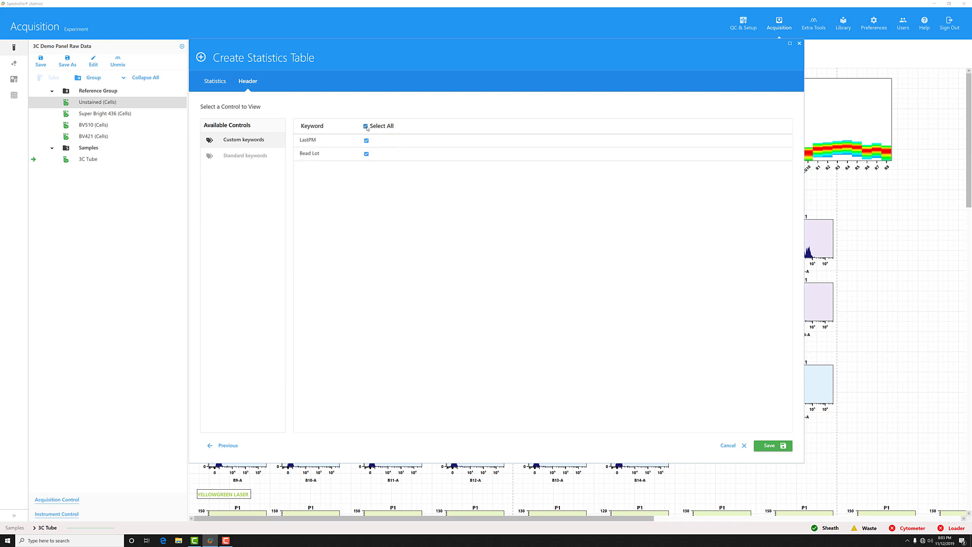
click(237, 162)
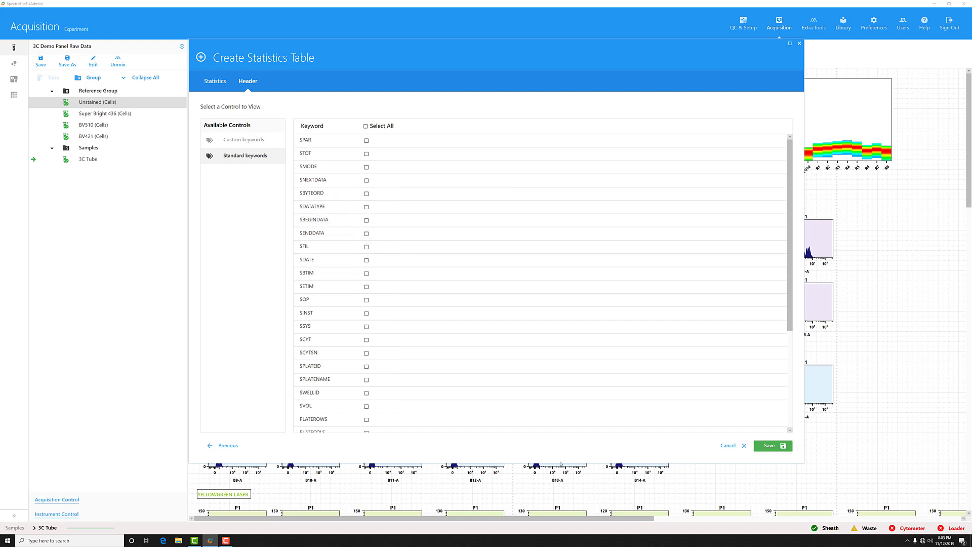
scroll(450, 294, down, 5)
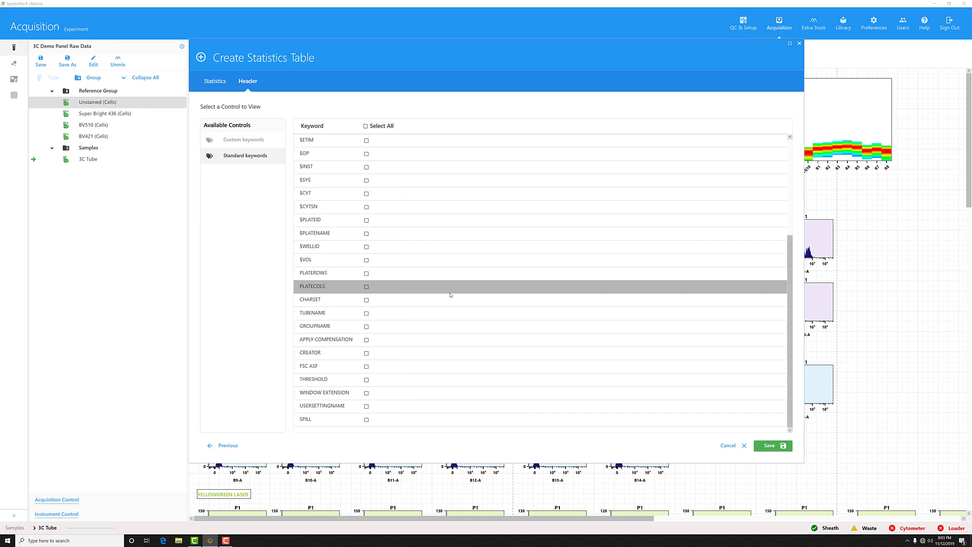
click(366, 313)
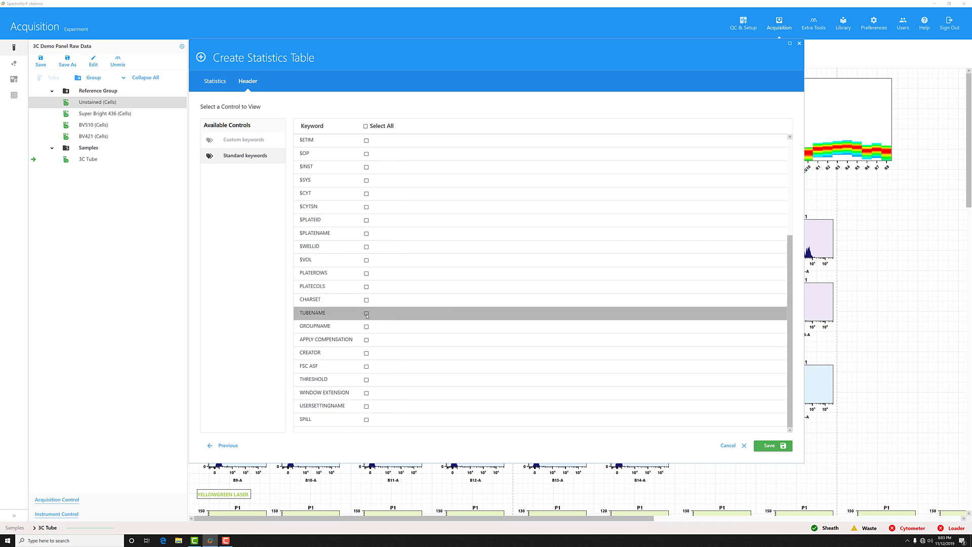
click(366, 379)
click(366, 419)
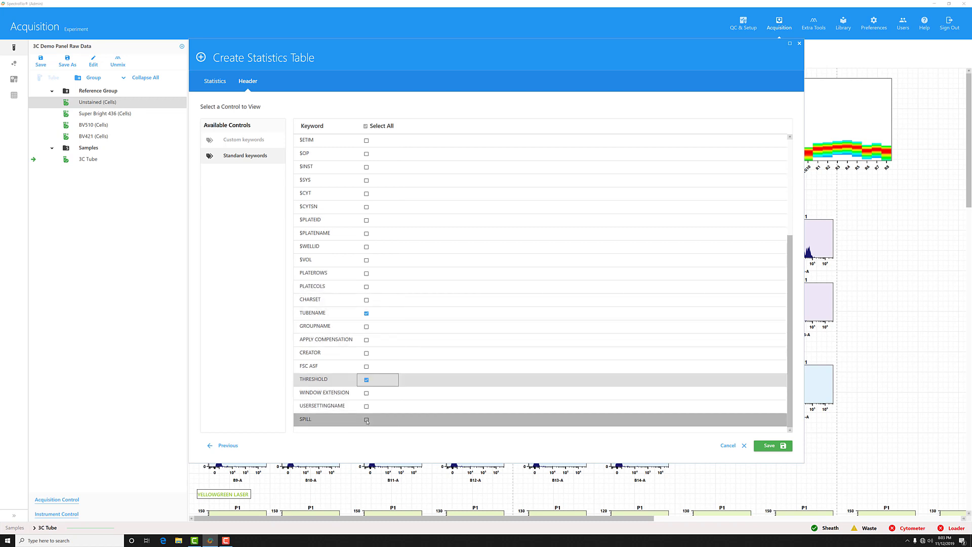
Step: Save Statistics Table 0 onto the worksheet, shift it left and enlarge it
click(770, 446)
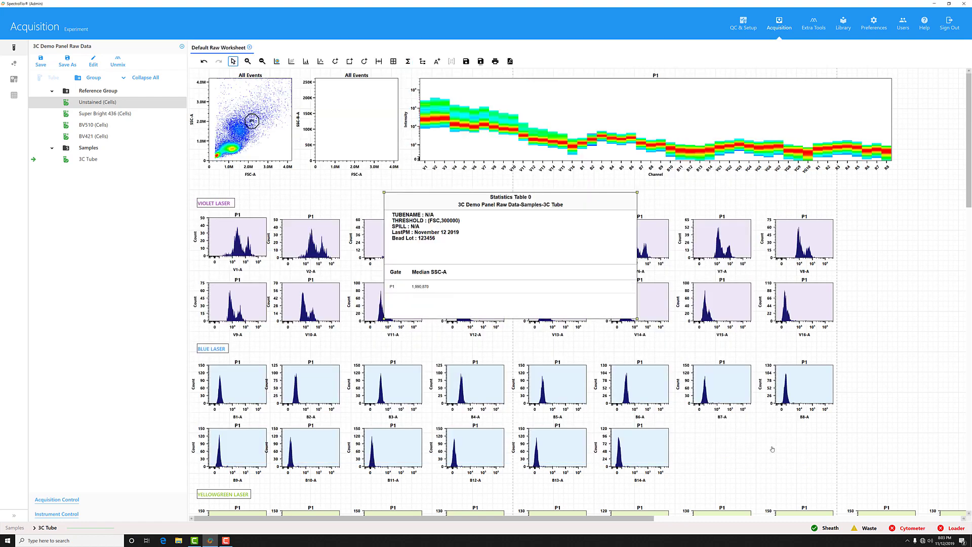
drag(457, 204, 354, 197)
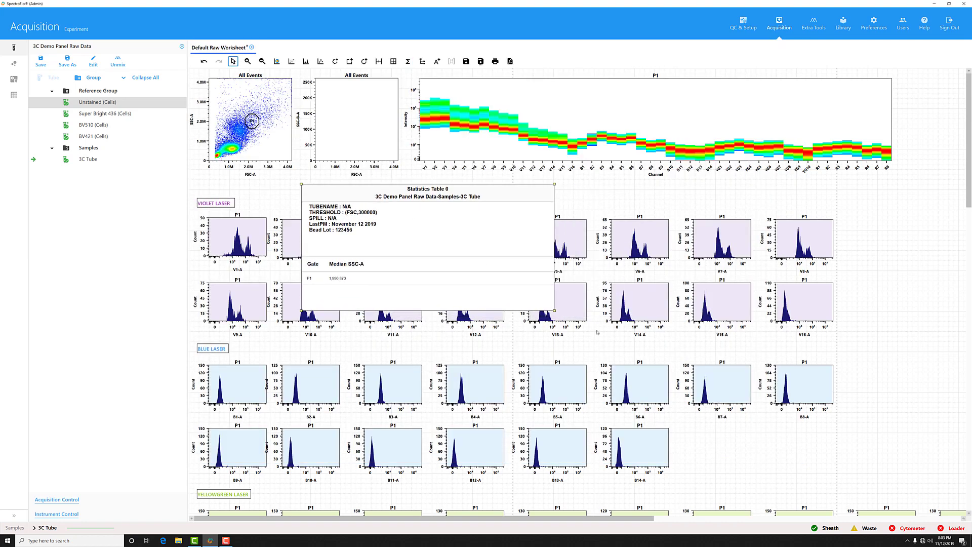
drag(556, 312, 770, 432)
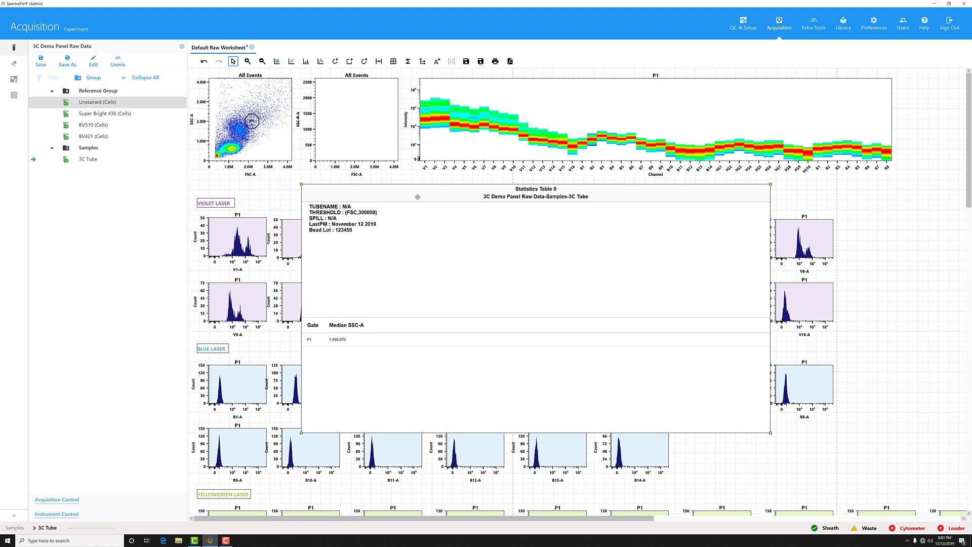
Step: Export Statistics Table 0 as a CSV file to the Desktop
right_click(417, 198)
click(432, 218)
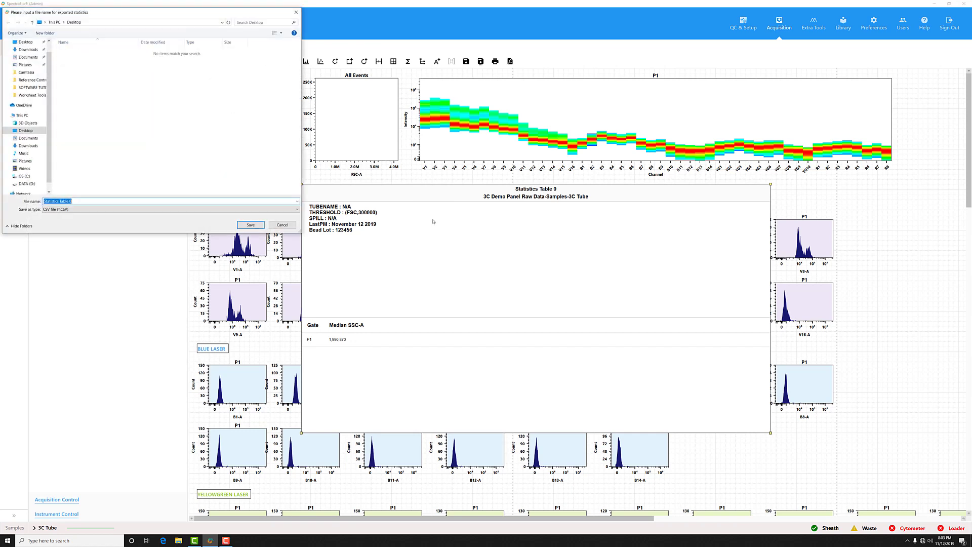
click(252, 225)
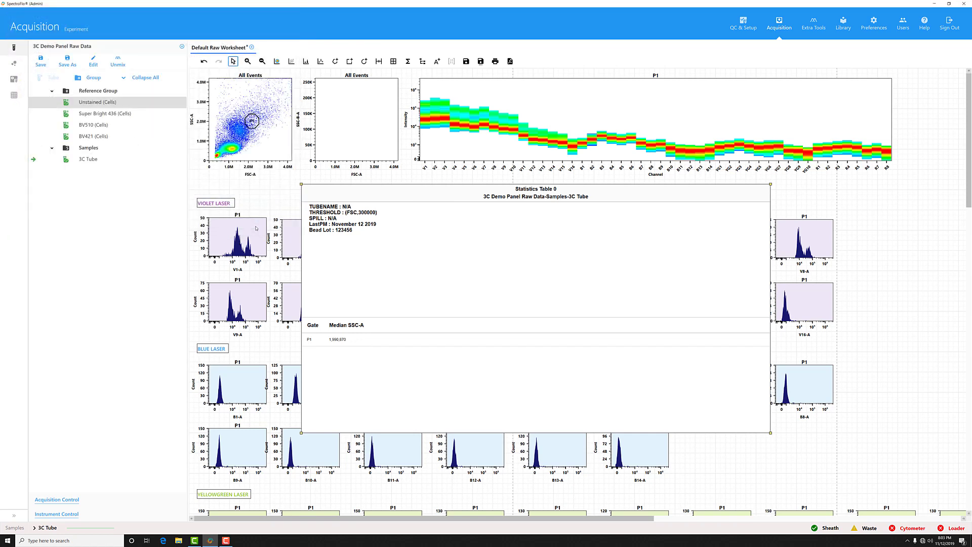
Step: Open the Statistics Table 0 CSV in Excel, widen column A, select A8:B8, and close without saving
click(934, 4)
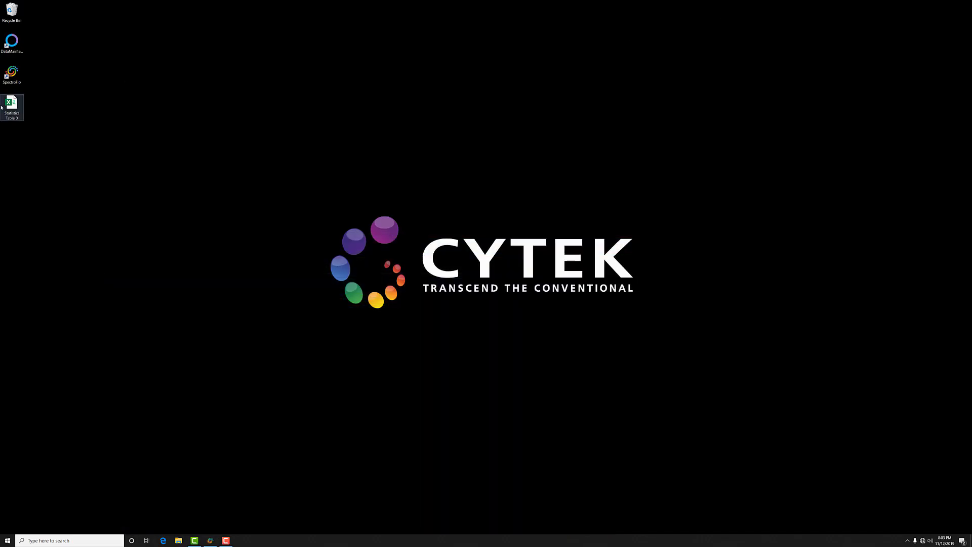
double_click(11, 105)
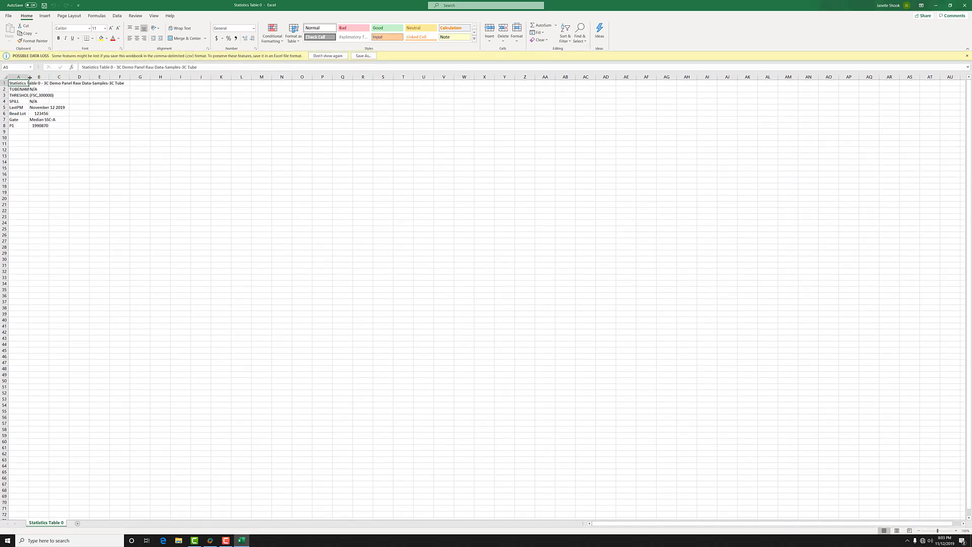
drag(29, 77, 112, 76)
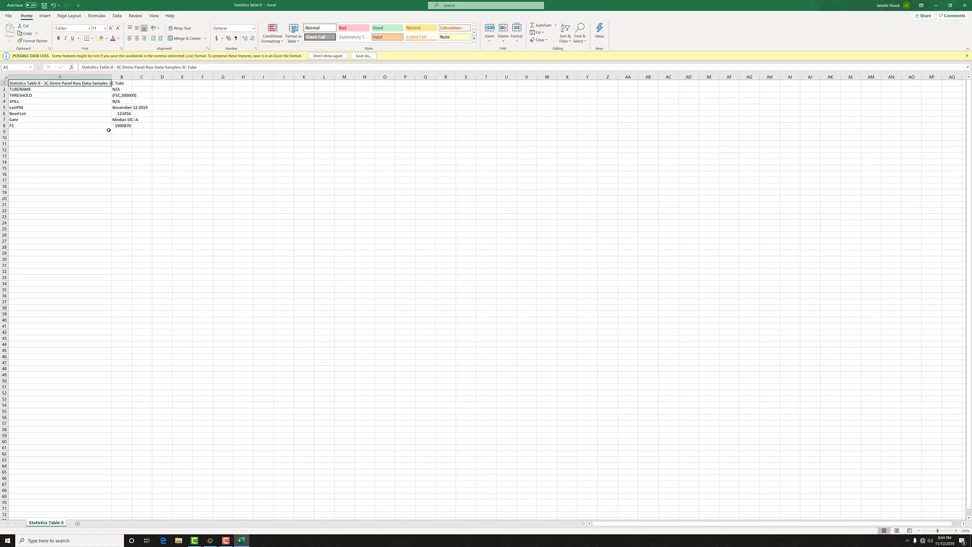
drag(122, 125, 83, 123)
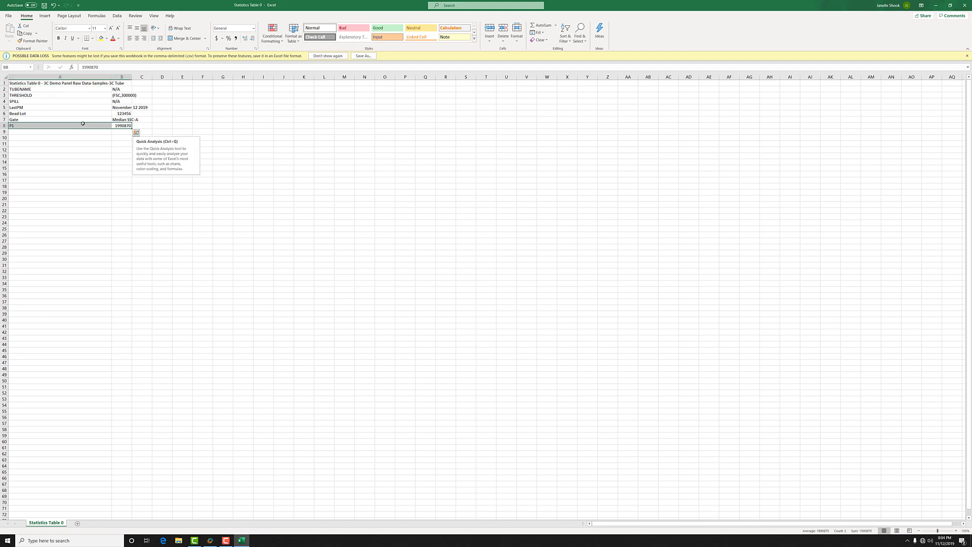
click(965, 6)
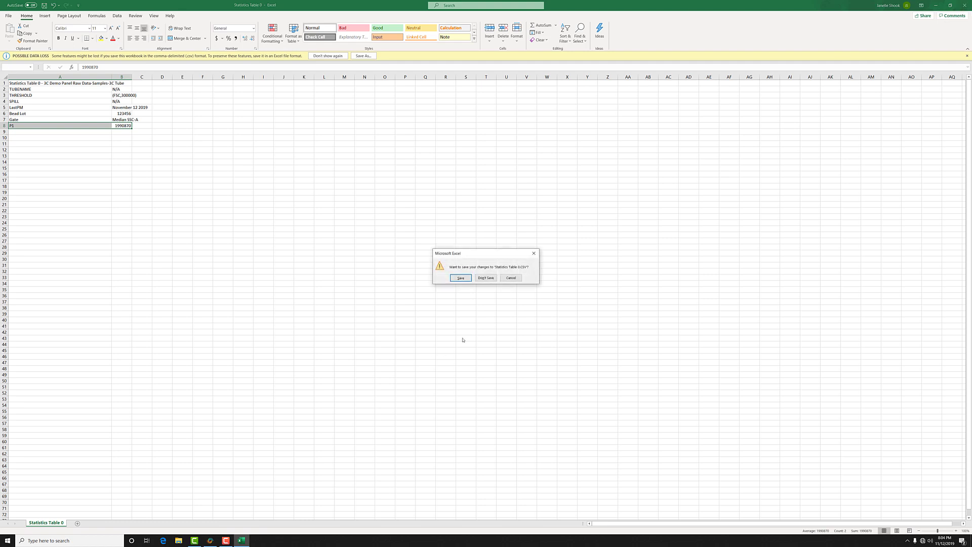
click(486, 278)
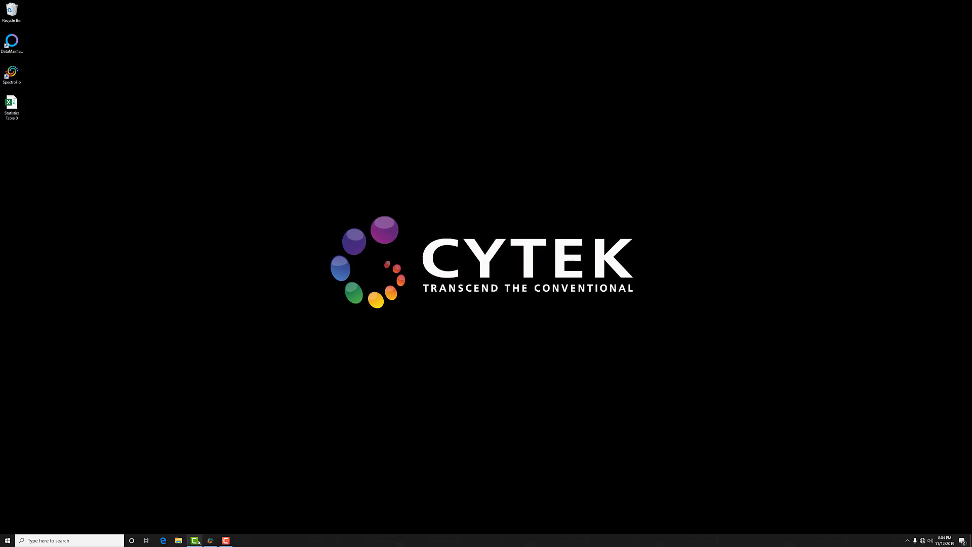
Step: Restore SpectroFlo, nudge Statistics Table 0 up-left, and close the experiment to reach the save prompt
click(209, 541)
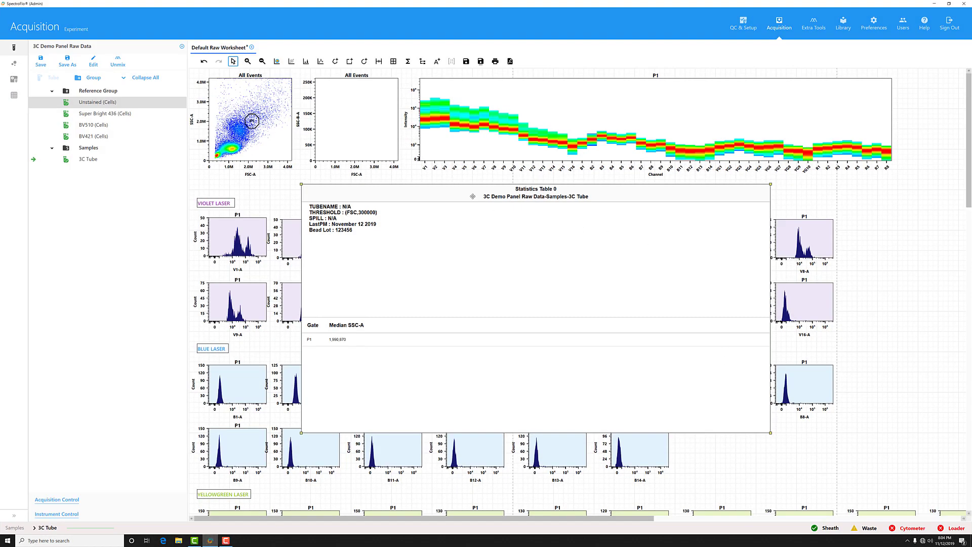
drag(469, 197, 436, 189)
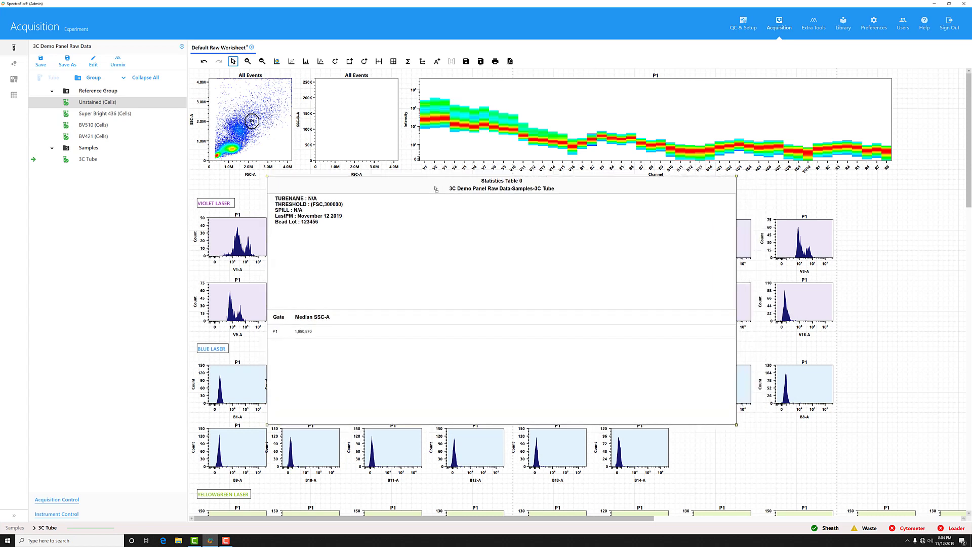
click(183, 47)
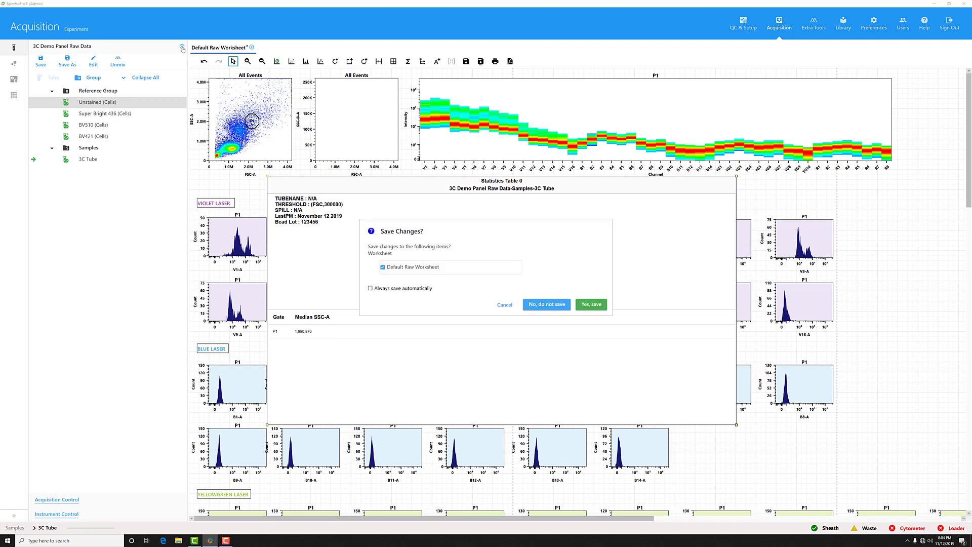
Step: Close the worksheet without saving and show the Keyword Test group in the keyword library
click(539, 308)
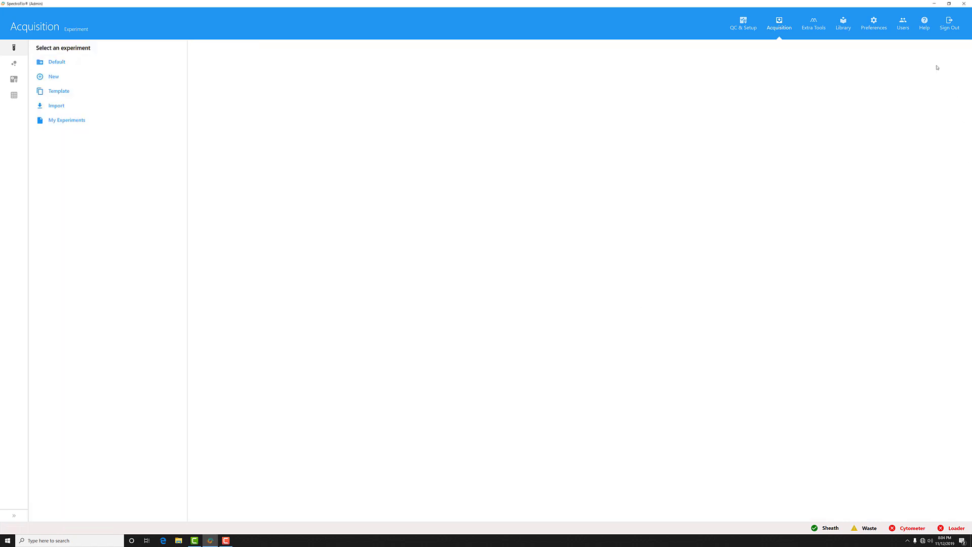
click(842, 26)
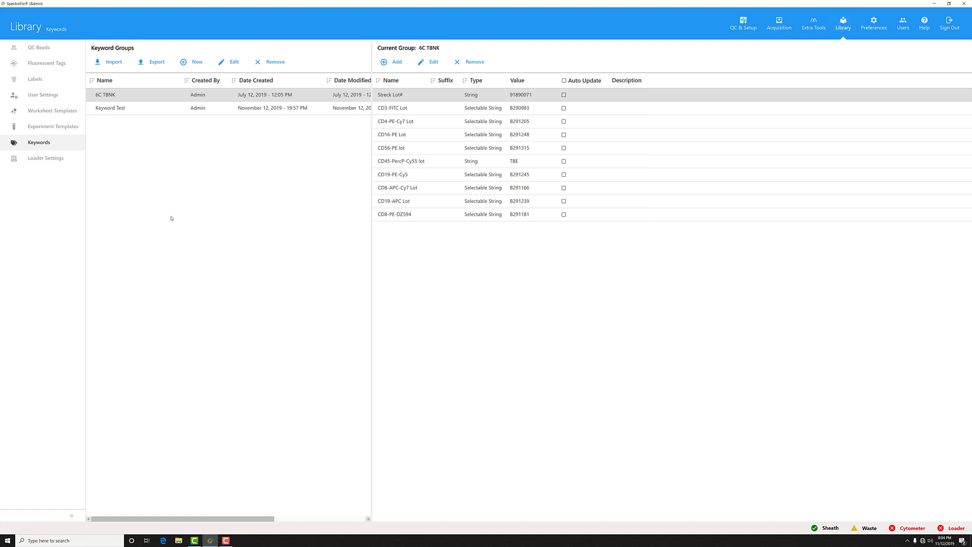
click(122, 109)
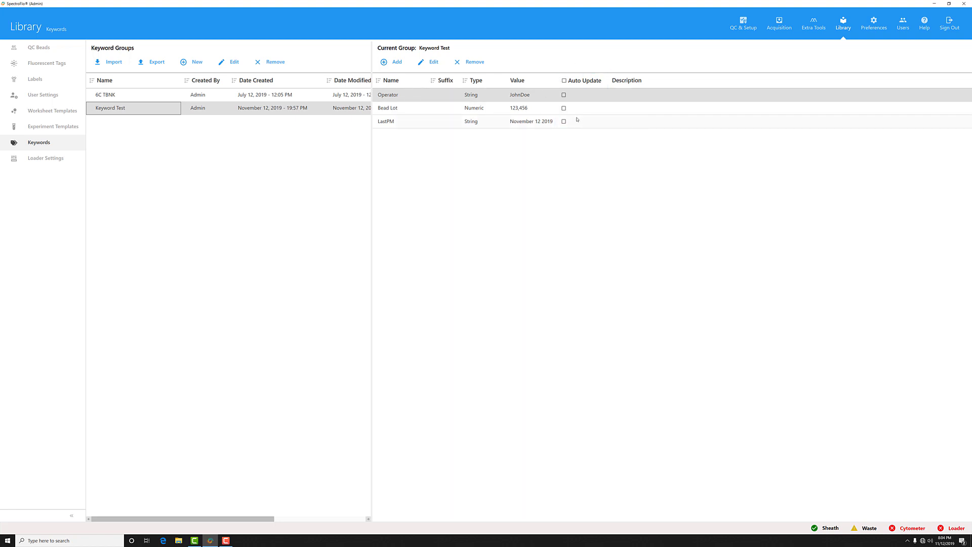
Step: Turn on Auto Update for Operator, Bead Lot and LastPM, then start a new experiment
click(564, 95)
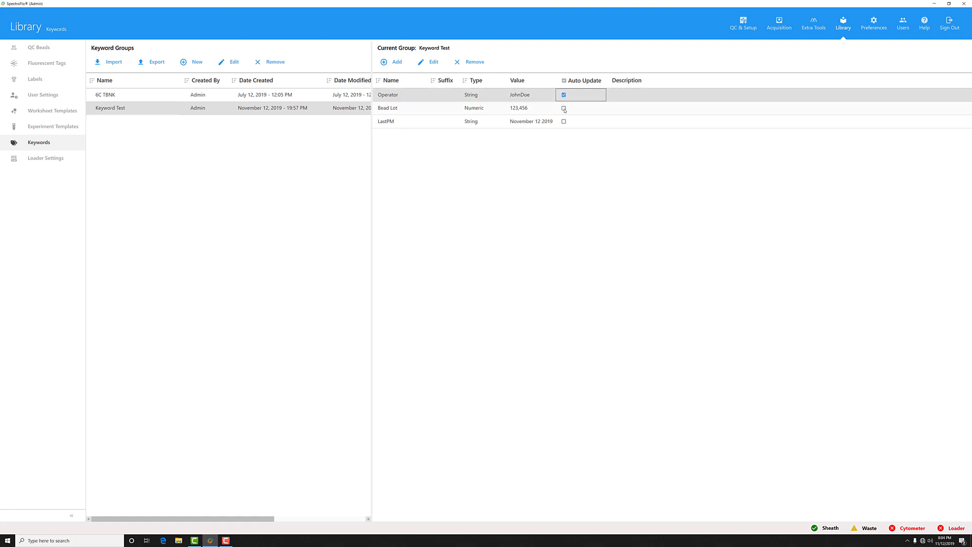
click(564, 108)
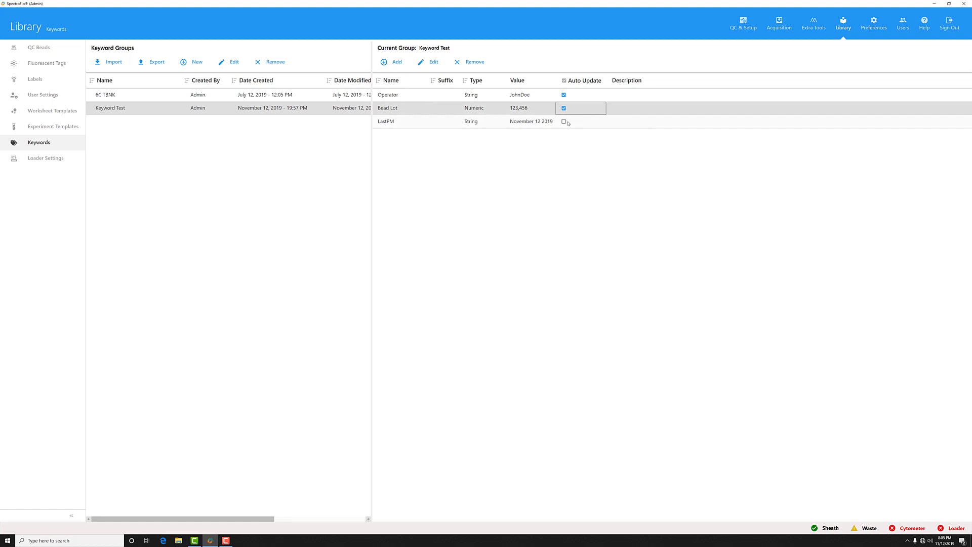
click(564, 122)
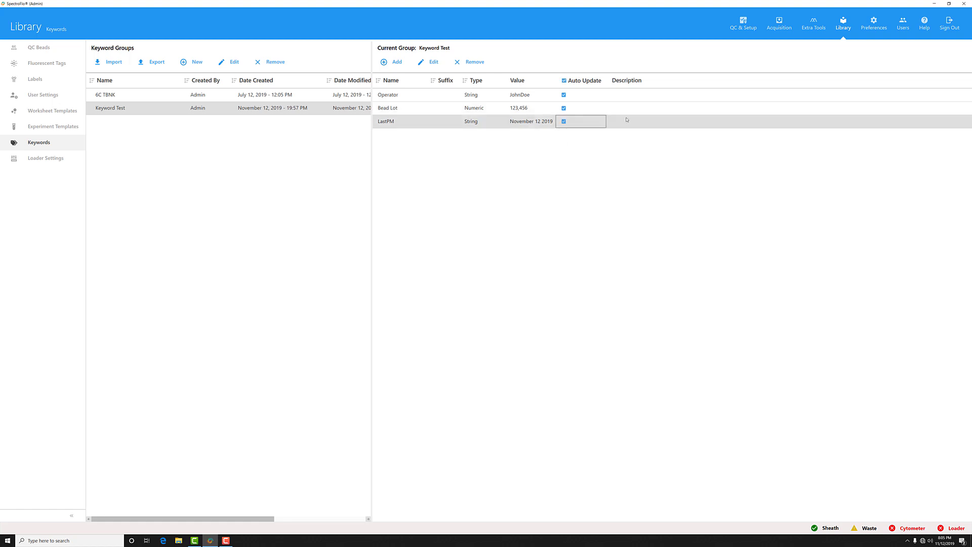
click(788, 31)
click(53, 76)
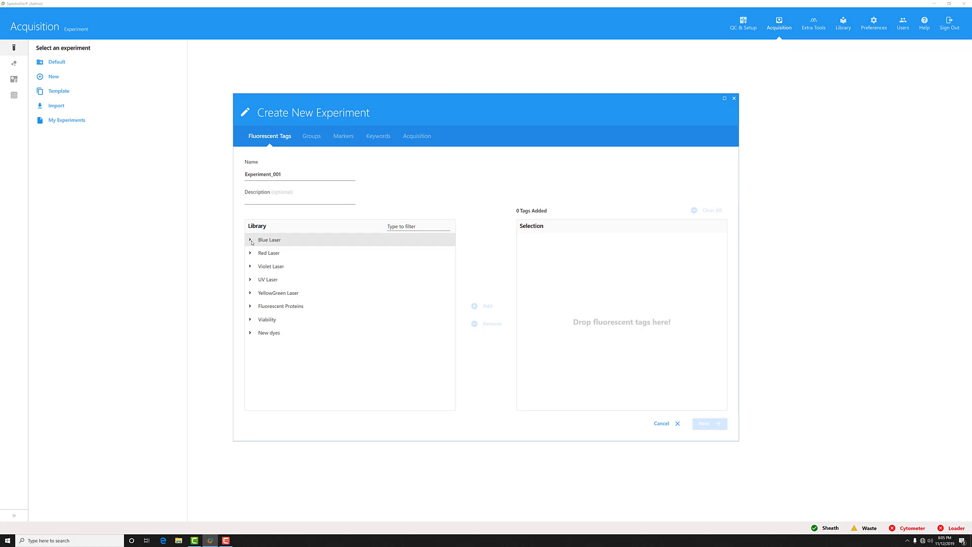
Step: Add the BB515 tag from Blue Laser and create one group containing a single tube
click(251, 241)
double_click(282, 254)
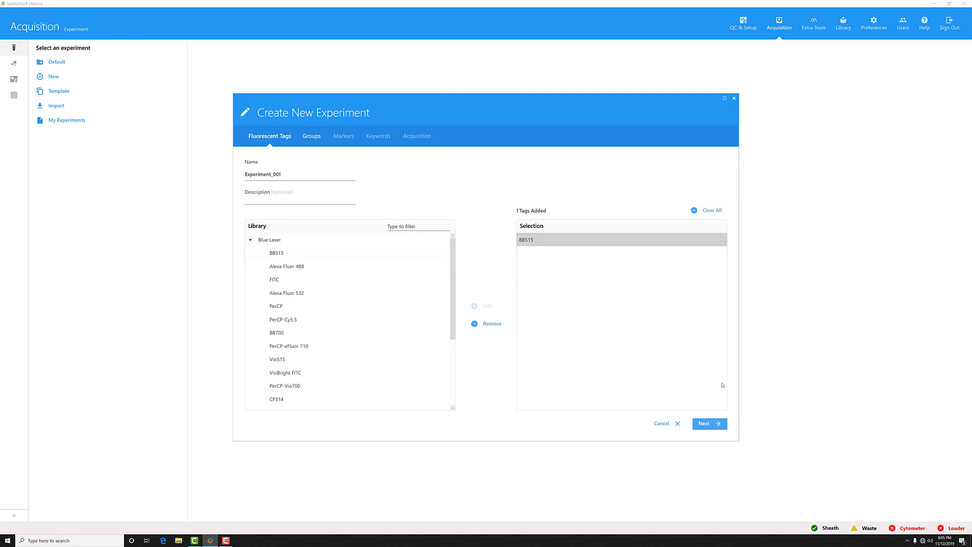
click(713, 426)
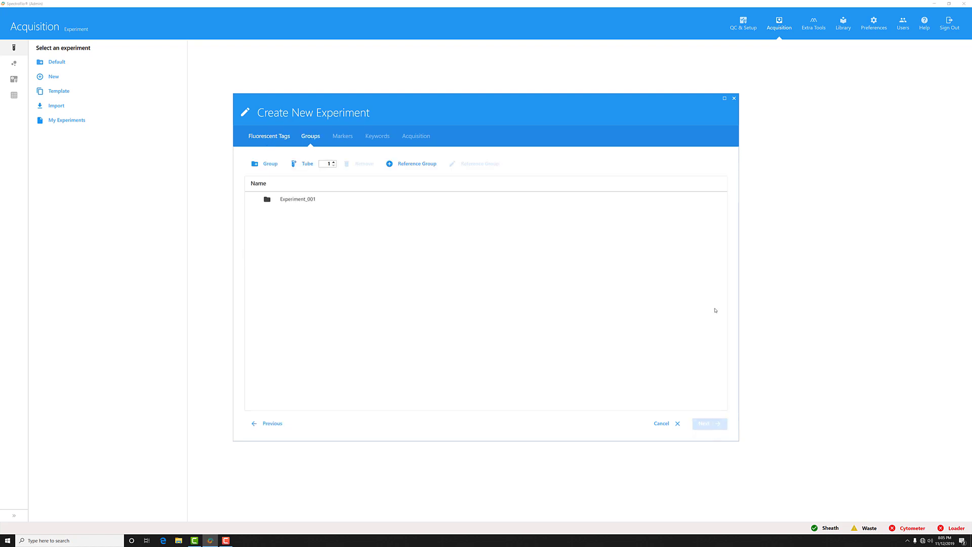
click(261, 165)
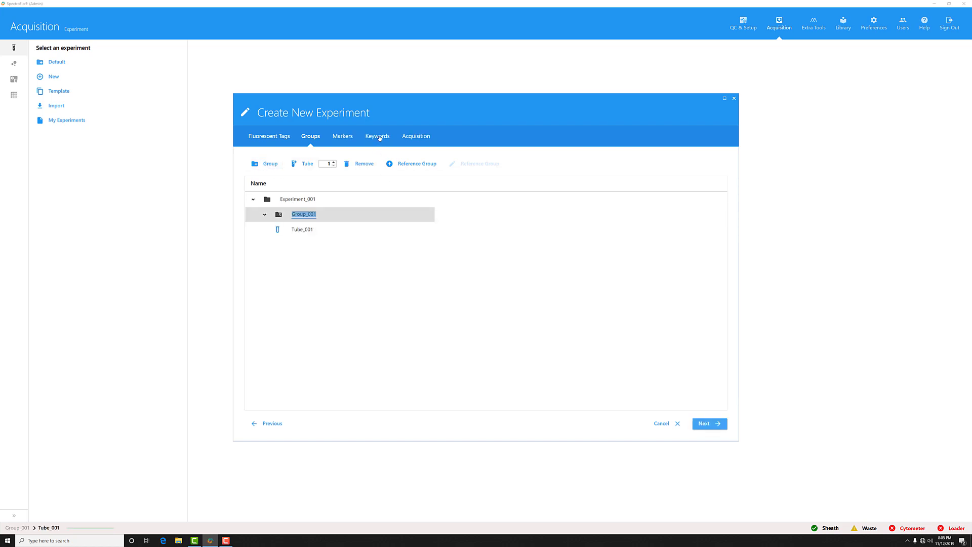
click(377, 136)
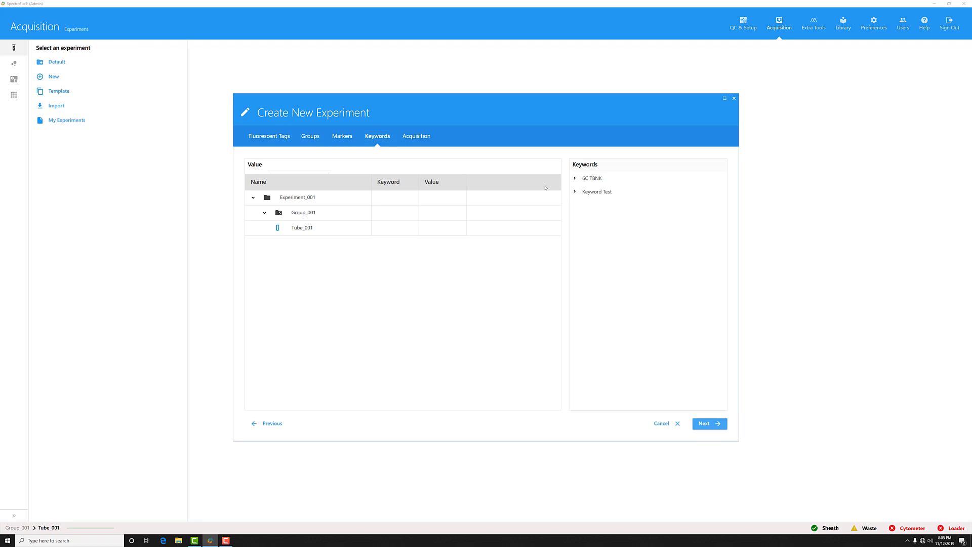
Step: Assign the Operator, Bead Lot and LastPM keywords to Tube_001 and continue to acquisition settings
click(575, 191)
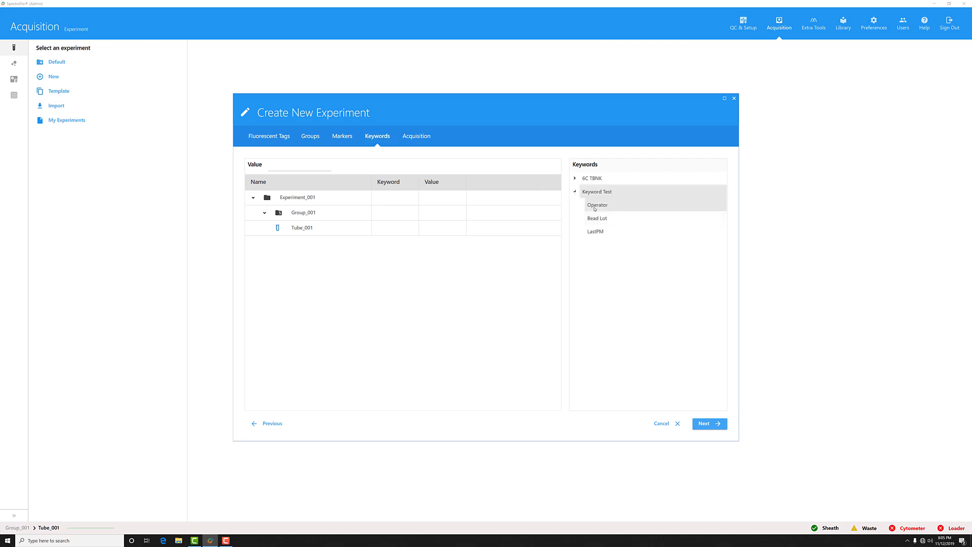
drag(595, 208, 400, 226)
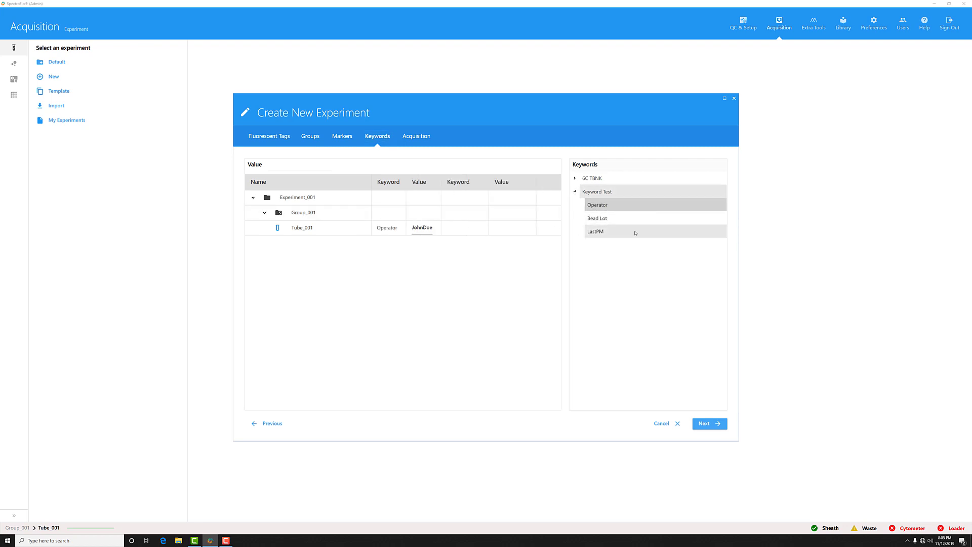
drag(605, 221, 516, 229)
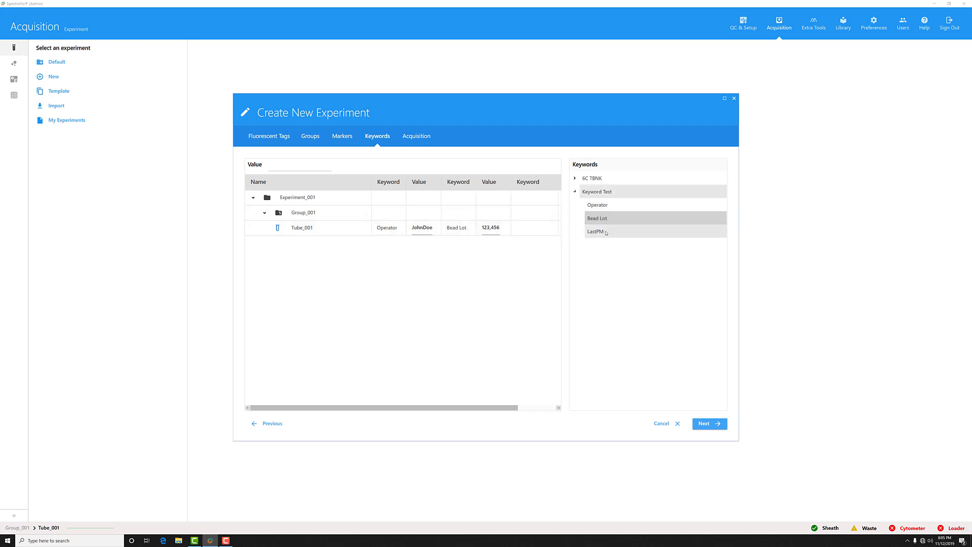
drag(601, 232, 533, 219)
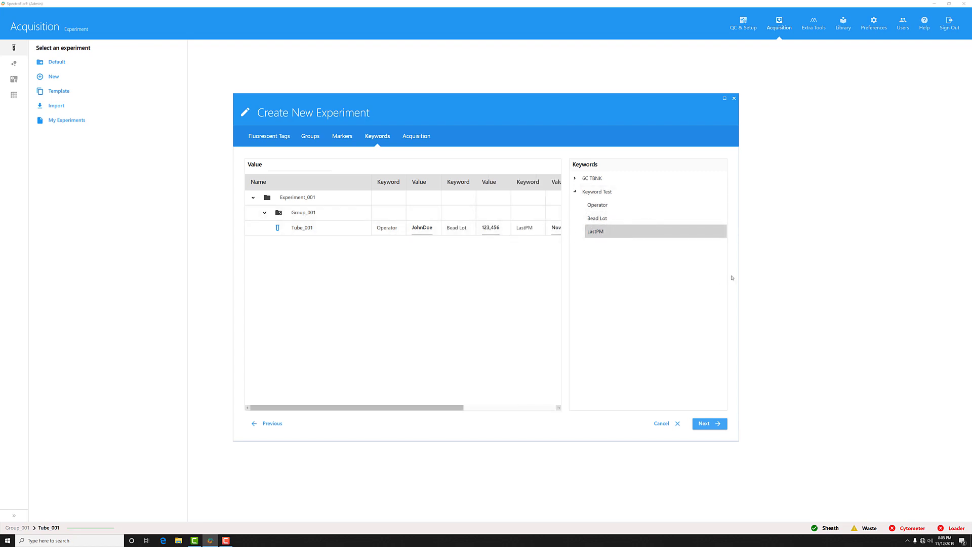
drag(738, 273, 809, 273)
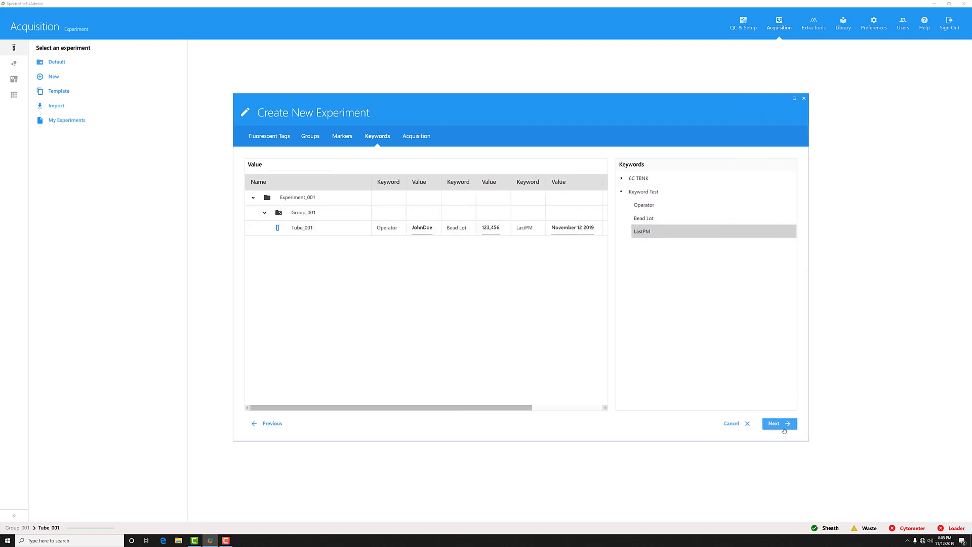
click(785, 427)
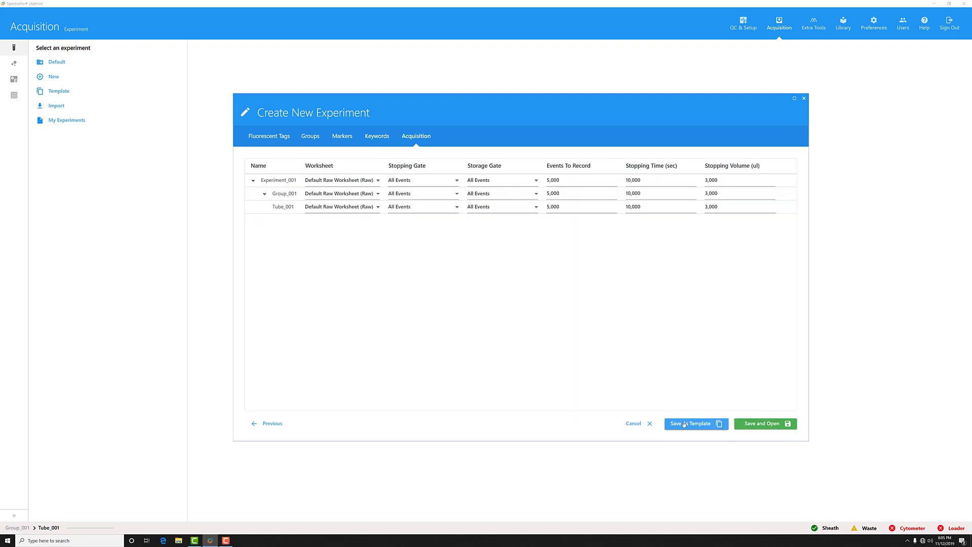
Step: Save the setup as template 'Test Keyword Update' and decline creating an experiment from it
click(686, 424)
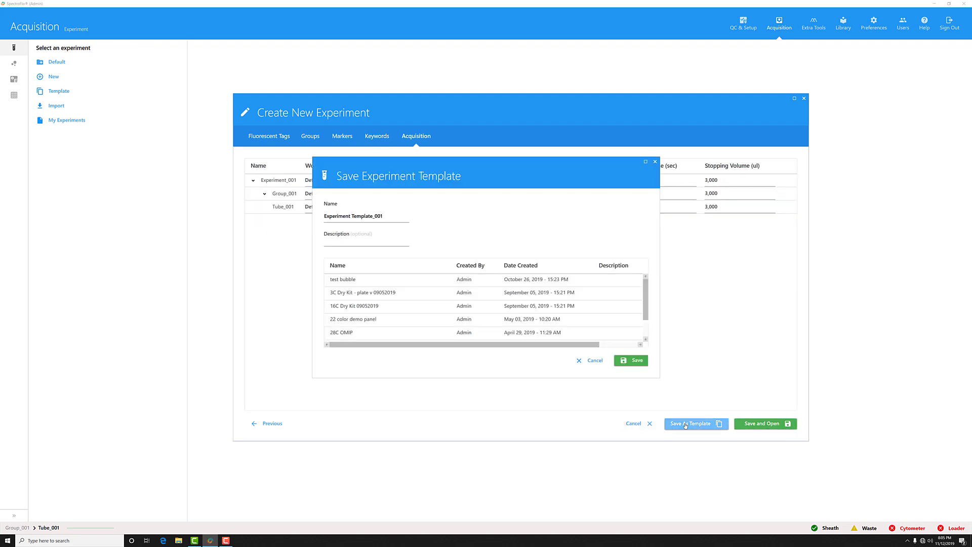
text(Test)
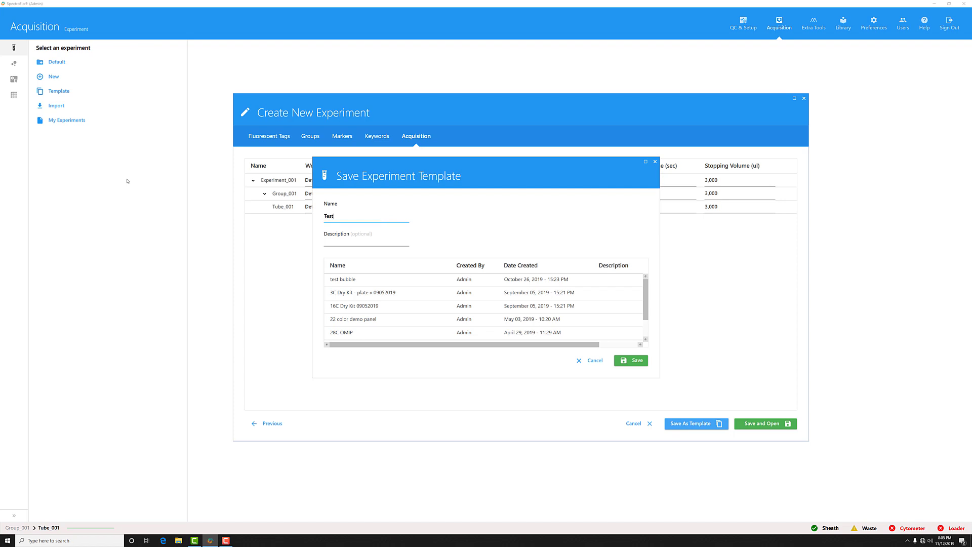
text( Keyword Updates)
click(633, 362)
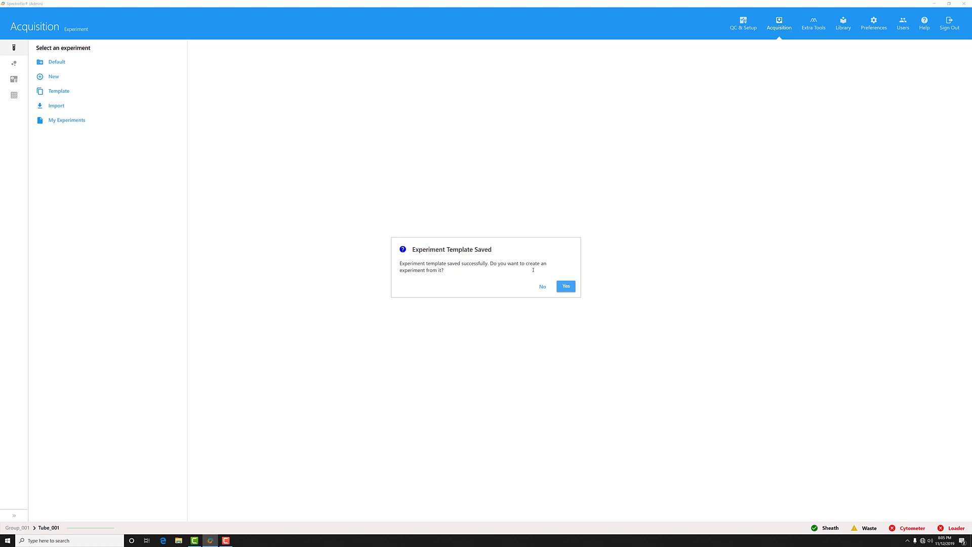
click(542, 287)
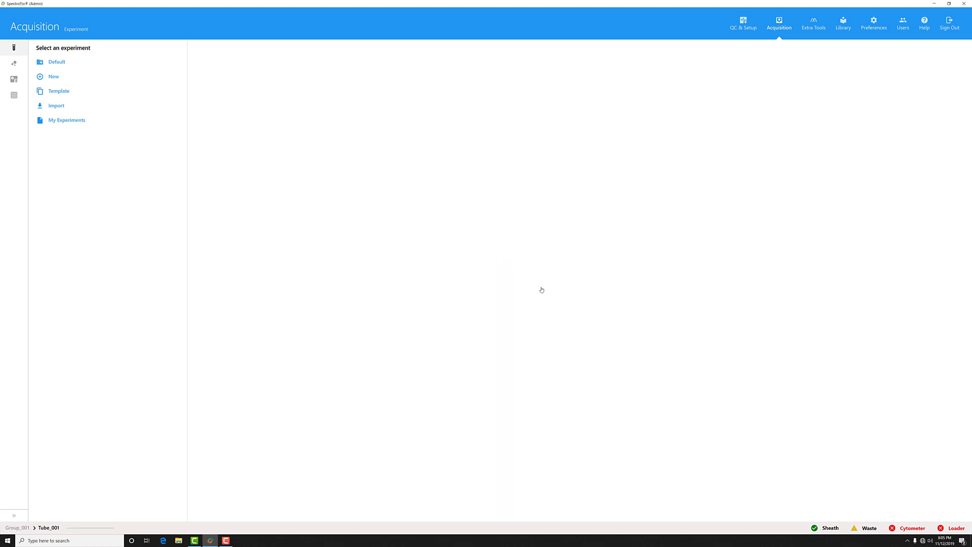
Step: Replace the Keyword Test group's Operator value with another operator's name, save, and return to Acquisition
click(840, 25)
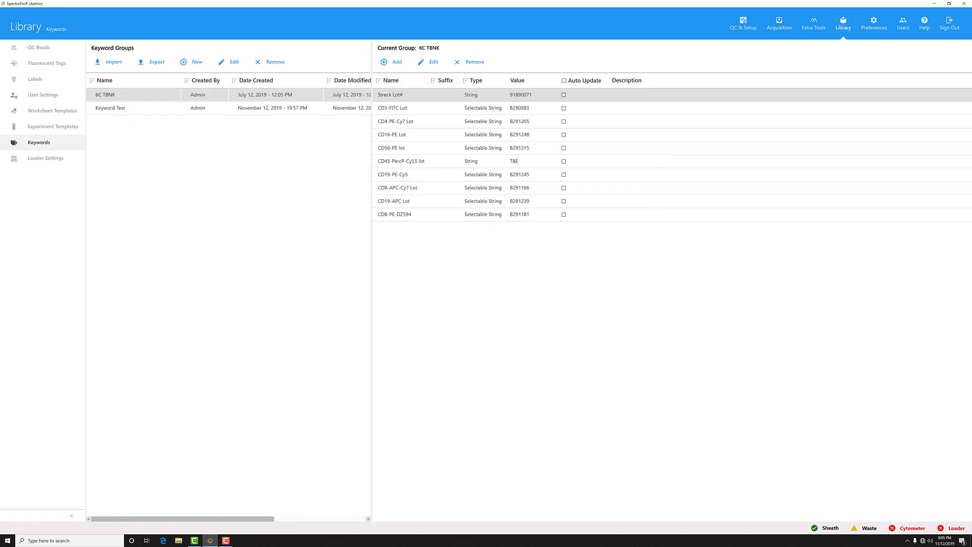
click(125, 112)
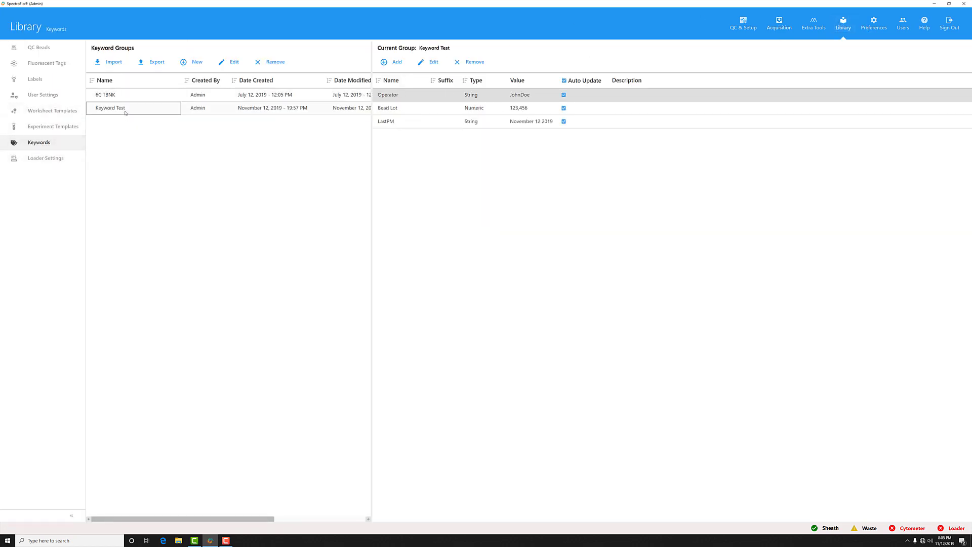
click(400, 97)
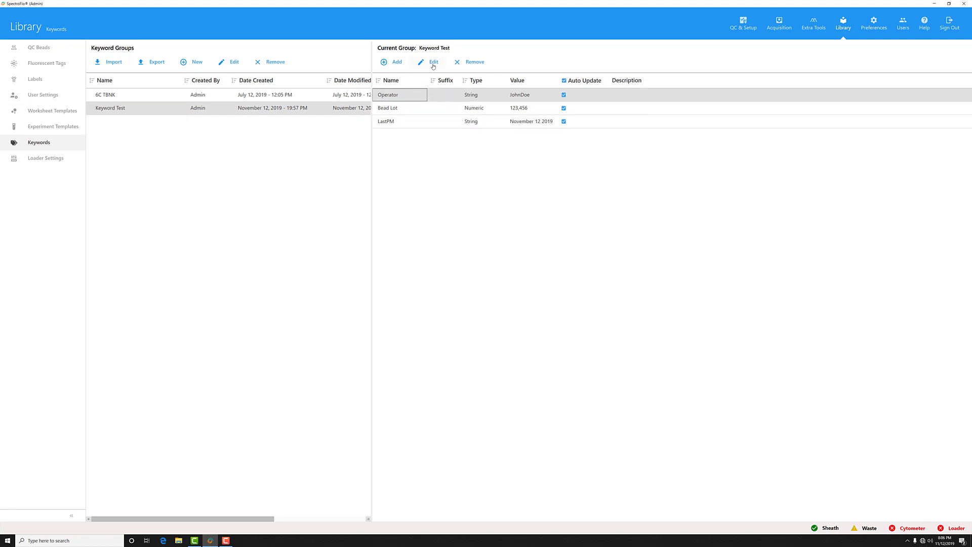
click(431, 63)
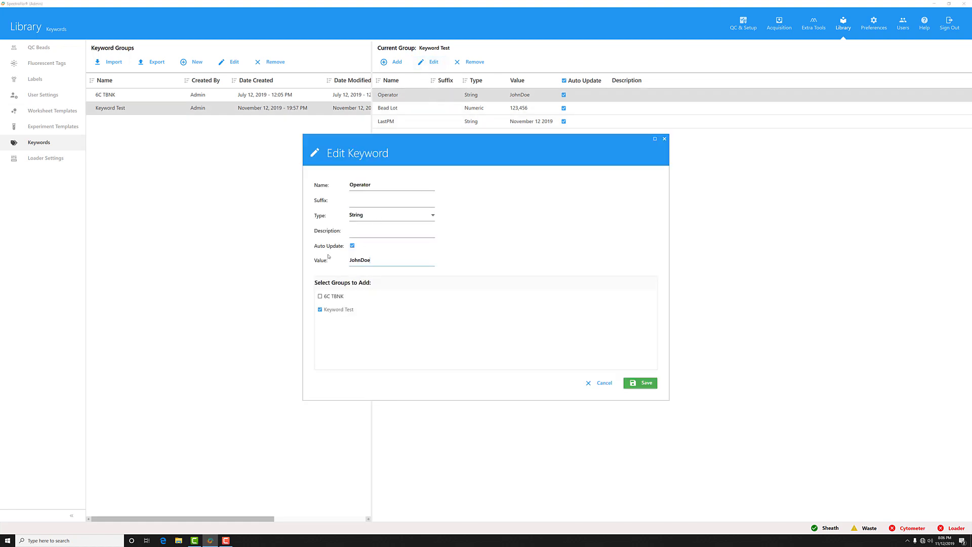
key(ctrl+a)
text(Jessi)
click(648, 386)
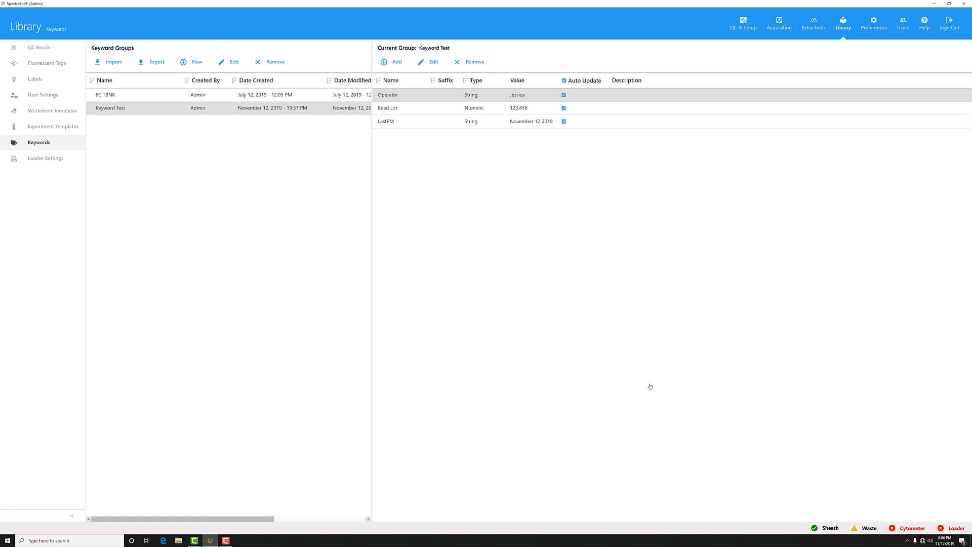
click(780, 26)
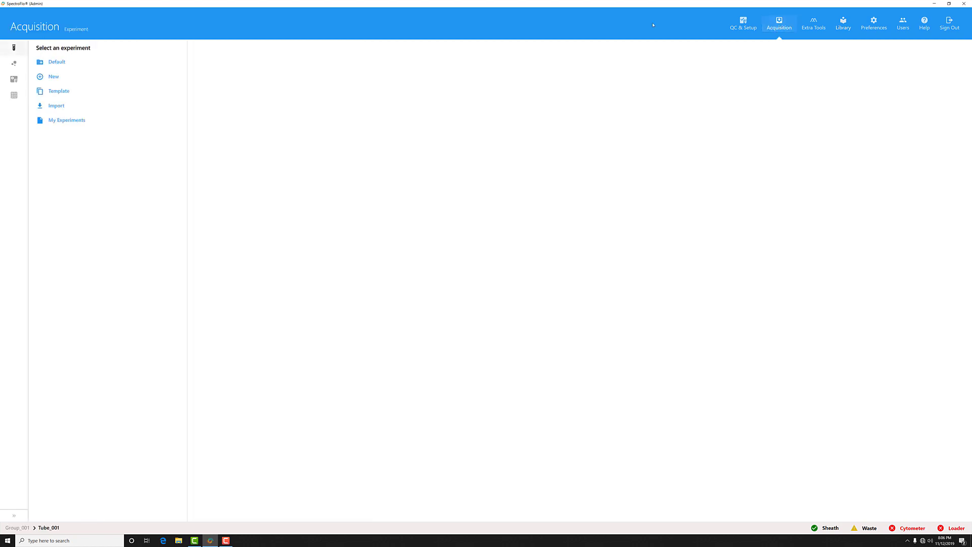
Step: Create Experiment_001 from the saved Test Keyword Updates template
click(58, 92)
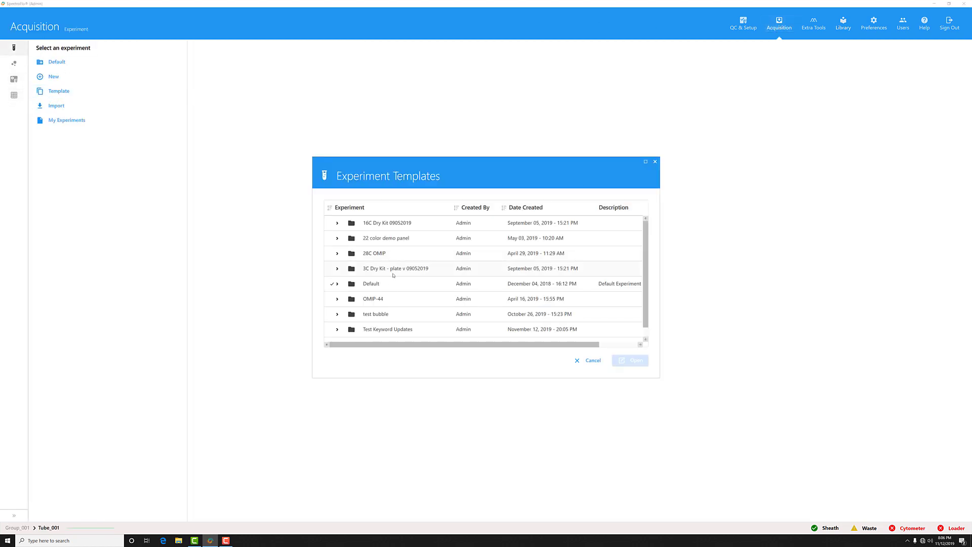
scroll(394, 276, down, 1)
double_click(402, 324)
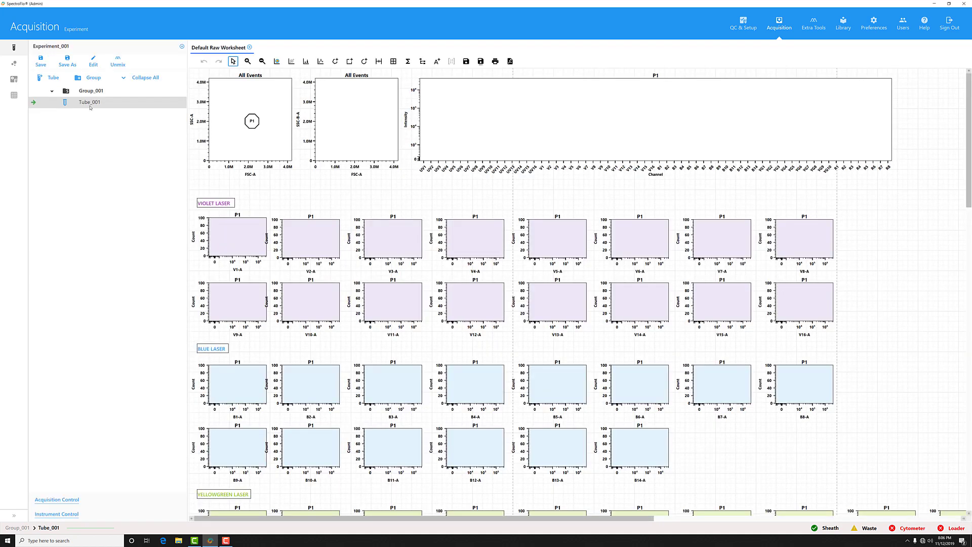
Step: Show Tube_001's keywords: updated Operator, Bead Lot 123,456 and LastPM
right_click(90, 106)
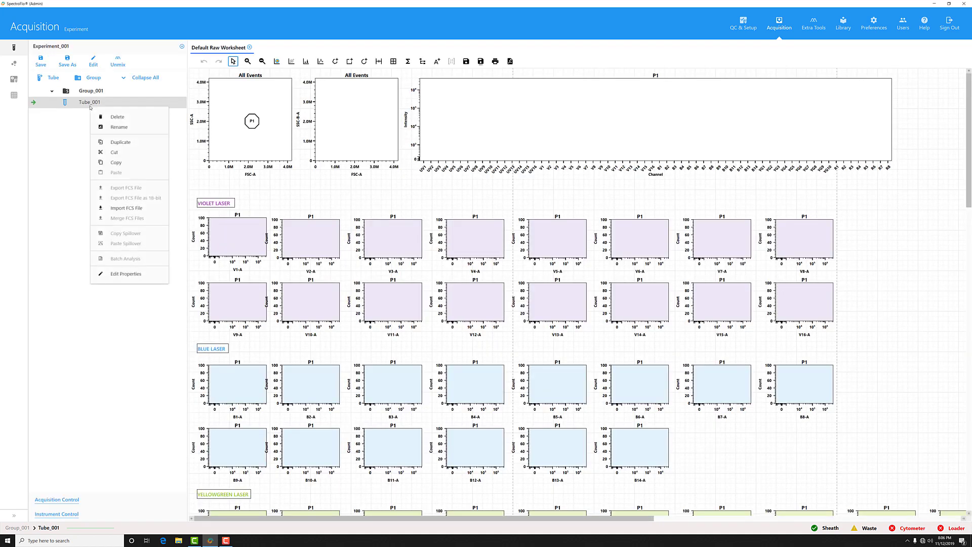
click(136, 273)
click(219, 108)
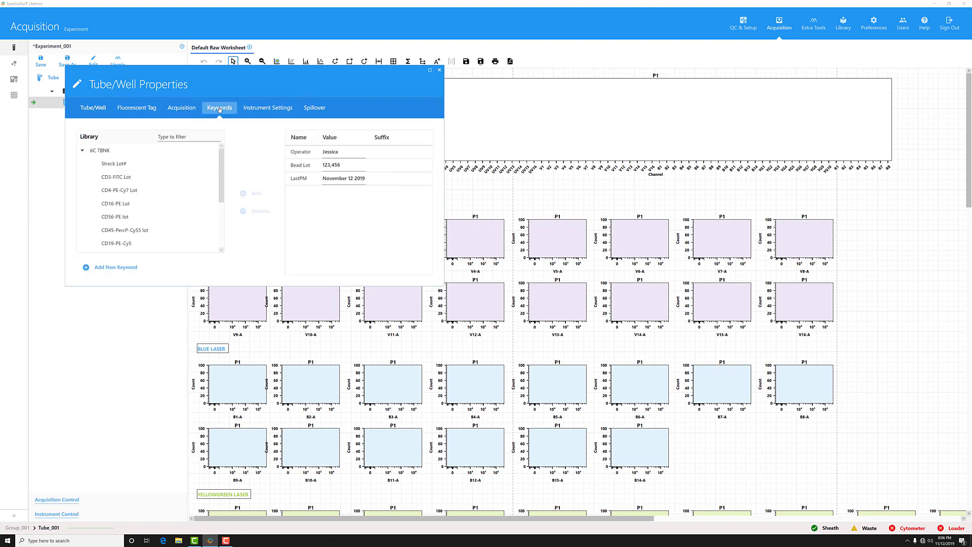